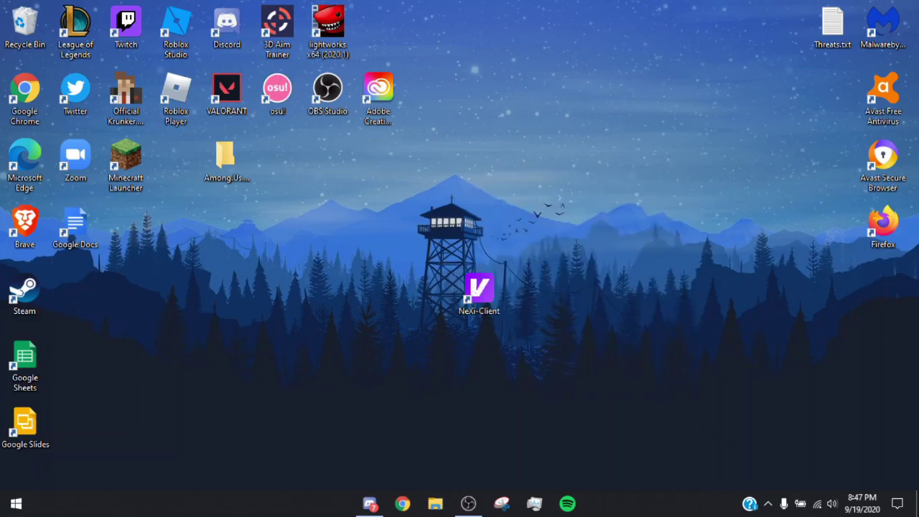
Open the NeXi-Client desktop shortcut's properties and go from there to the program's file location
{"action": "left_click_drag", "start_coordinate": [545, 349], "coordinate": [404, 249]}
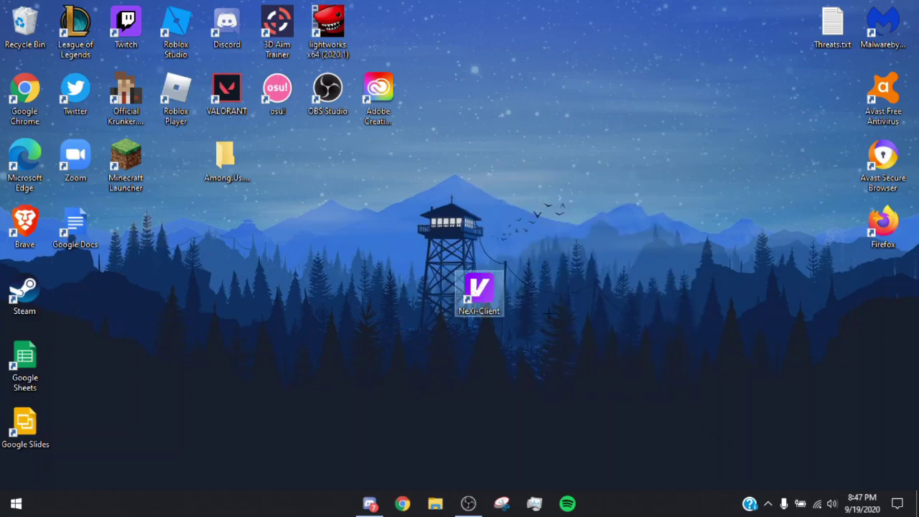
{"action": "left_click", "coordinate": [584, 376]}
{"action": "right_click", "coordinate": [584, 376]}
{"action": "left_click", "coordinate": [511, 309]}
{"action": "right_click", "coordinate": [485, 283]}
{"action": "left_click", "coordinate": [540, 478]}
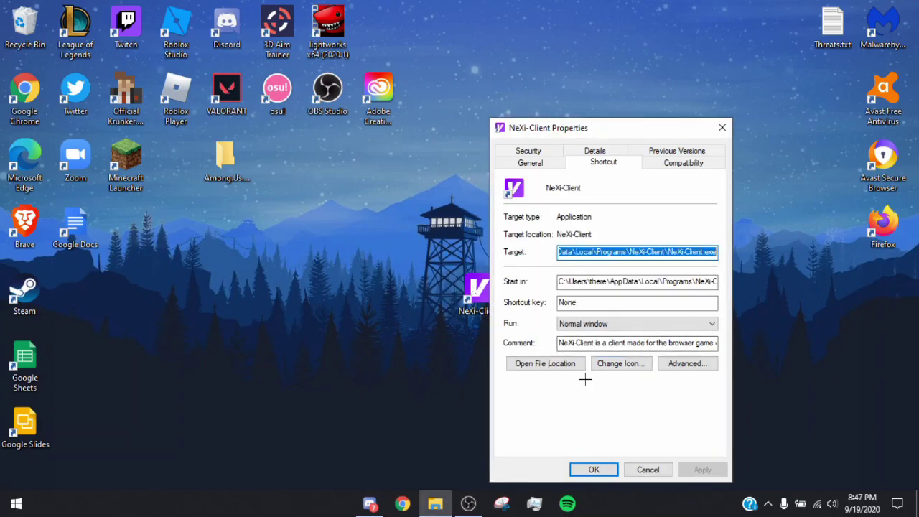
{"action": "left_click", "coordinate": [545, 363]}
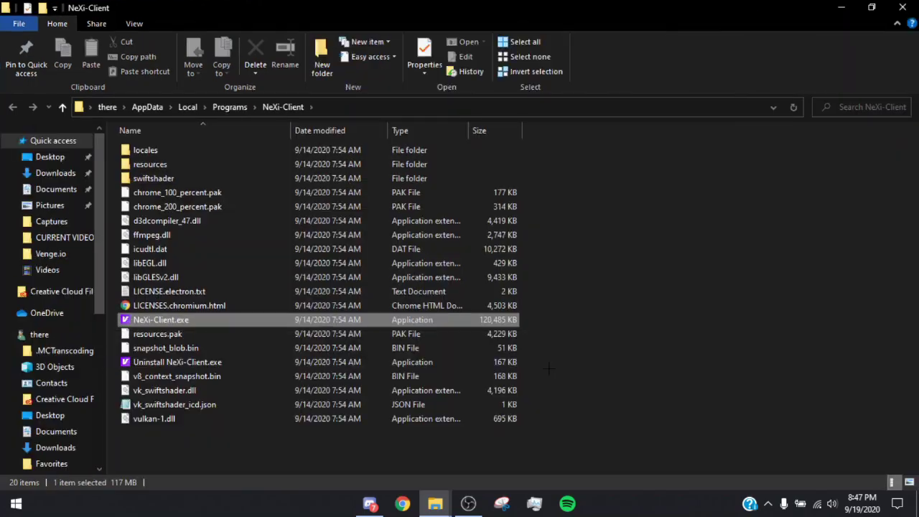
{"action": "left_click", "coordinate": [837, 7]}
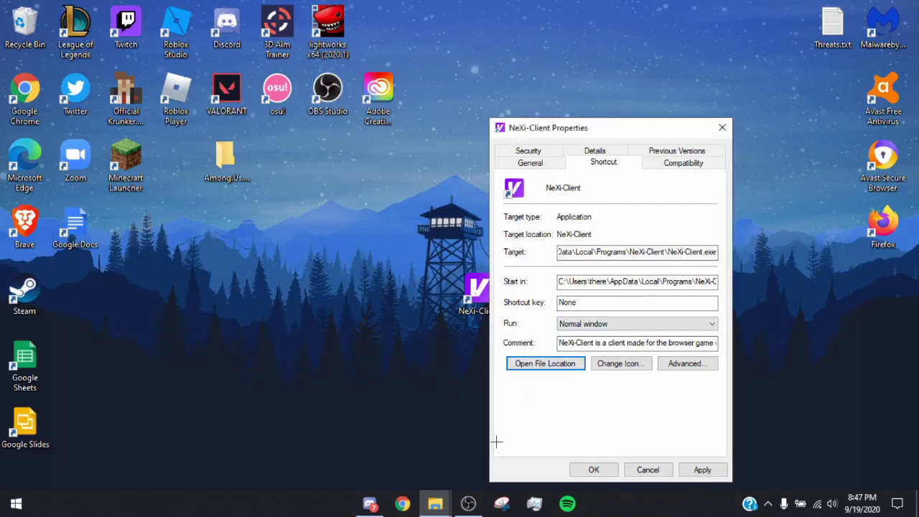
{"action": "left_click", "coordinate": [435, 503]}
{"action": "left_click", "coordinate": [468, 445]}
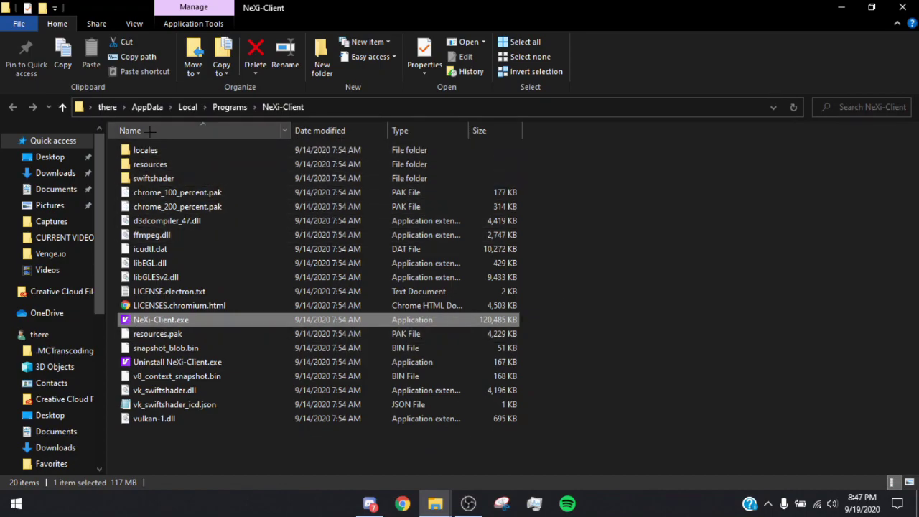
Go into the resources folder of NeXi-Client and on through app and files to the assets folder
{"action": "double_click", "coordinate": [167, 164]}
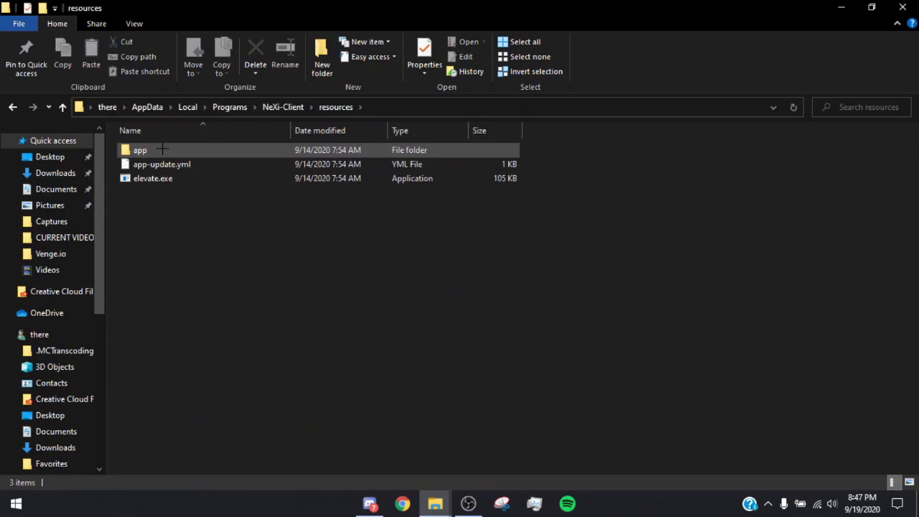
{"action": "double_click", "coordinate": [163, 149]}
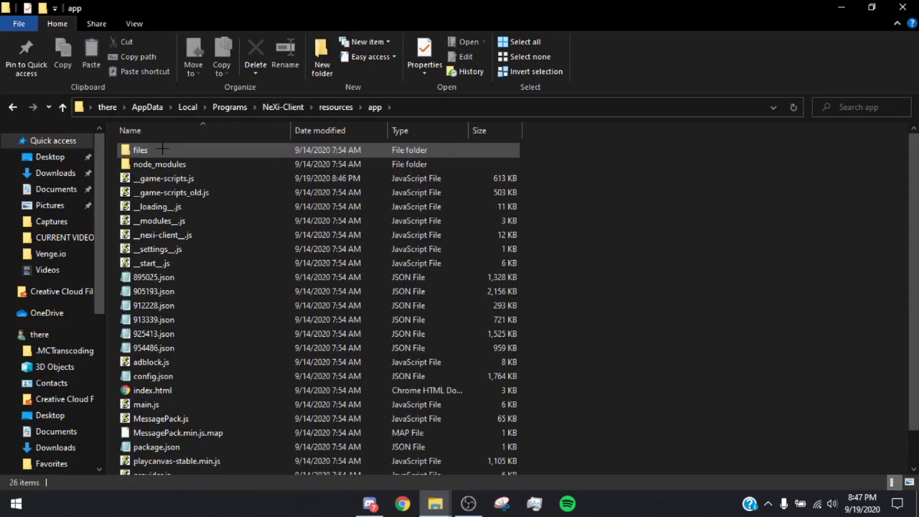
{"action": "double_click", "coordinate": [163, 149]}
{"action": "double_click", "coordinate": [162, 150]}
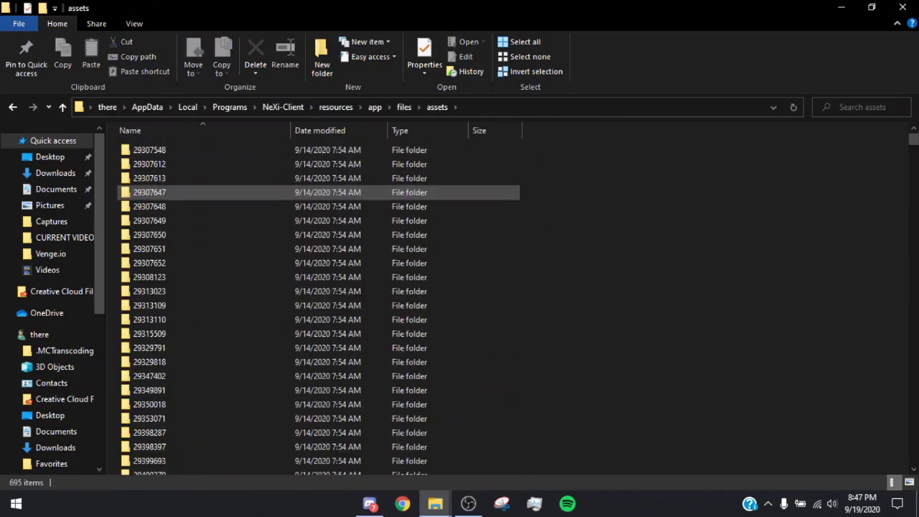
Find the folder 29676230 among the assets and open its subfolder 1
{"action": "left_click_drag", "start_coordinate": [666, 150], "coordinate": [657, 366]}
{"action": "scroll", "coordinate": [359, 323], "scroll_direction": "down", "scroll_amount": 6}
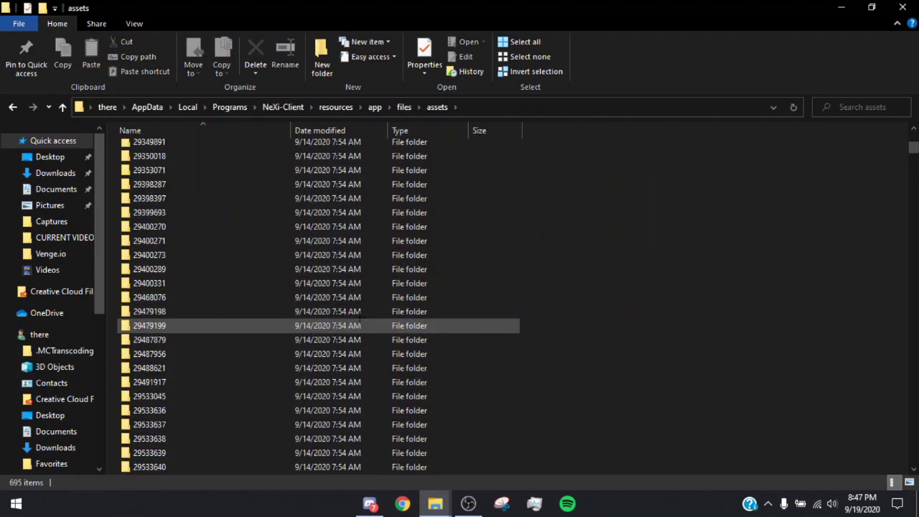
{"action": "scroll", "coordinate": [361, 316], "scroll_direction": "down", "scroll_amount": 4}
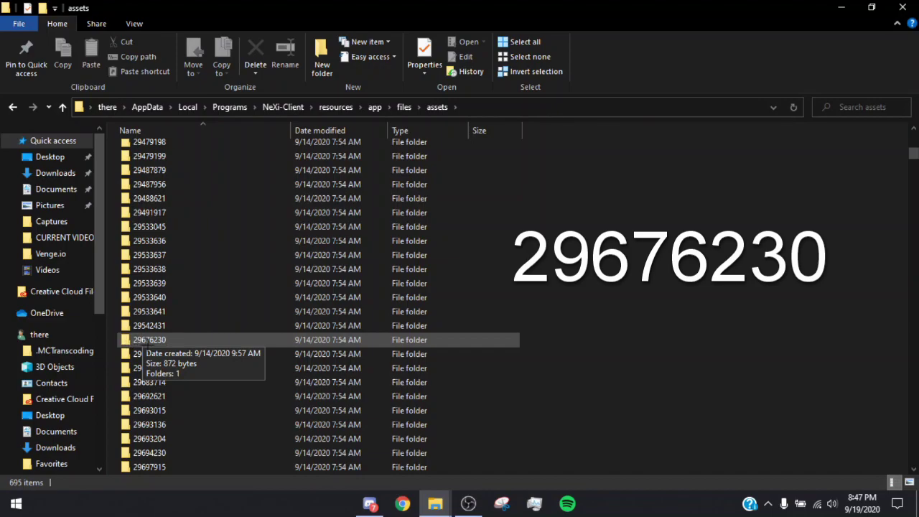
{"action": "double_click", "coordinate": [159, 339]}
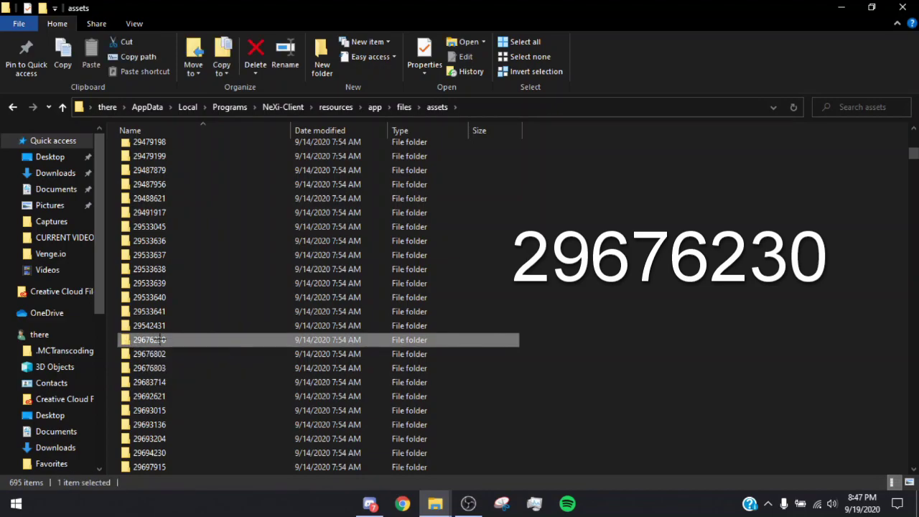
{"action": "left_click_drag", "start_coordinate": [194, 179], "coordinate": [124, 149]}
{"action": "left_click", "coordinate": [162, 166]}
{"action": "left_click", "coordinate": [161, 153]}
{"action": "double_click", "coordinate": [160, 151]}
{"action": "left_click_drag", "start_coordinate": [309, 231], "coordinate": [173, 149]}
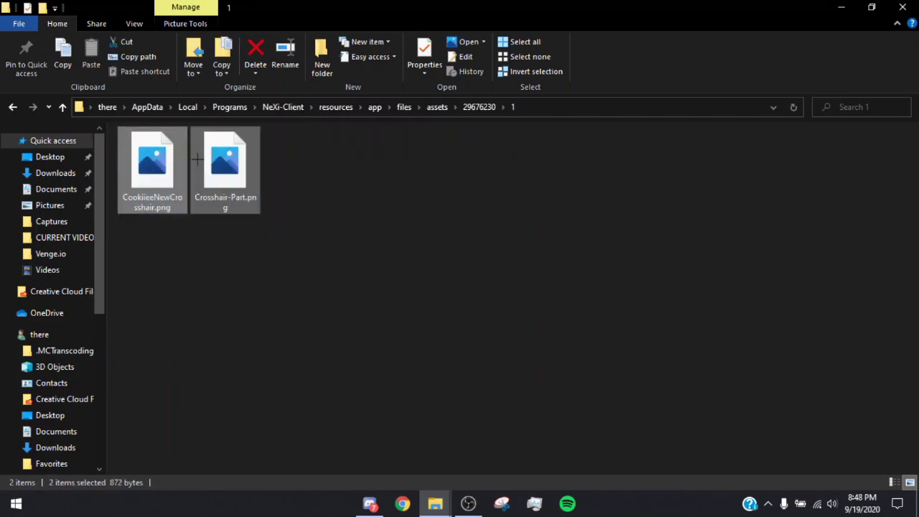
{"action": "left_click", "coordinate": [392, 201]}
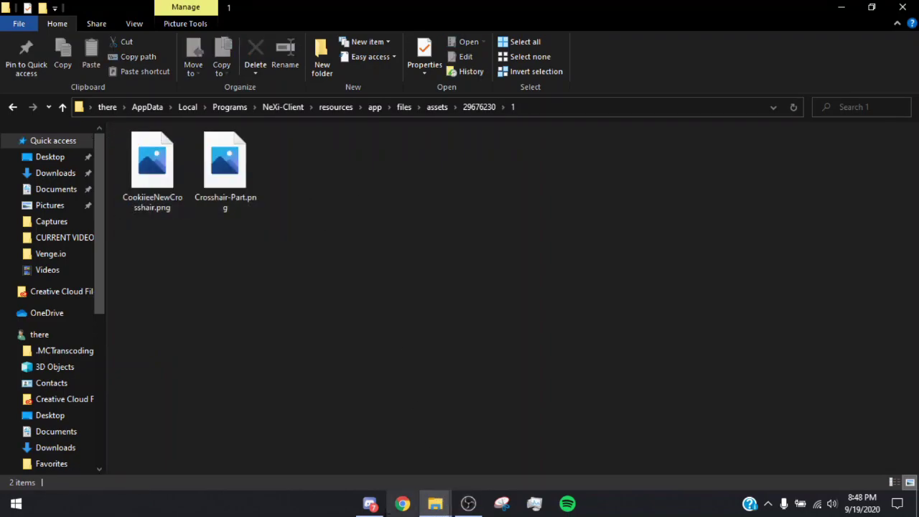
{"action": "left_click_drag", "start_coordinate": [364, 284], "coordinate": [108, 127]}
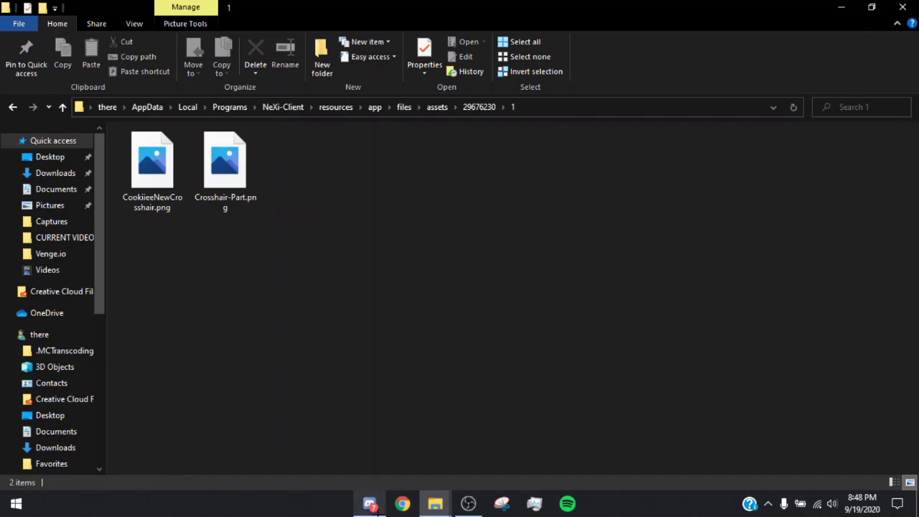
Switch to Discord and send the command ?crosshair in the bot-commands channel
{"action": "left_click", "coordinate": [342, 430]}
{"action": "left_click", "coordinate": [262, 468]}
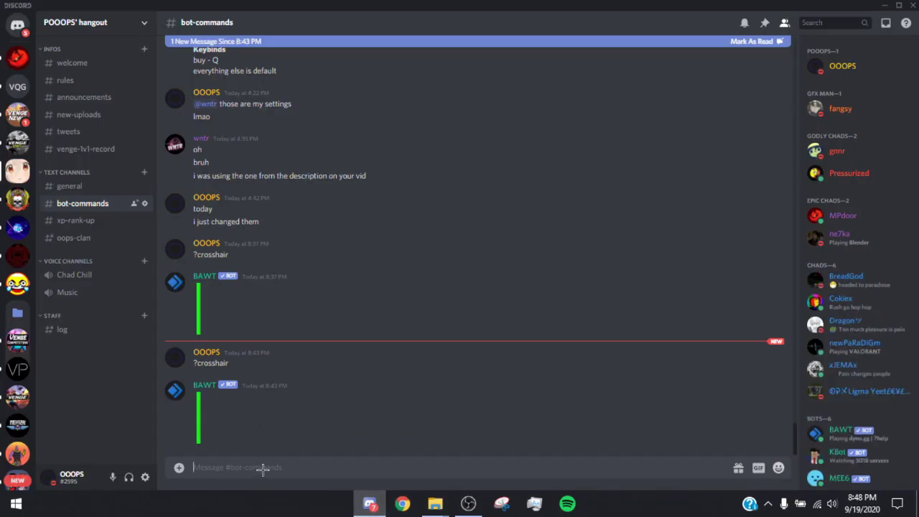
{"action": "type", "text": "?crosshair"}
{"action": "key", "text": "Return"}
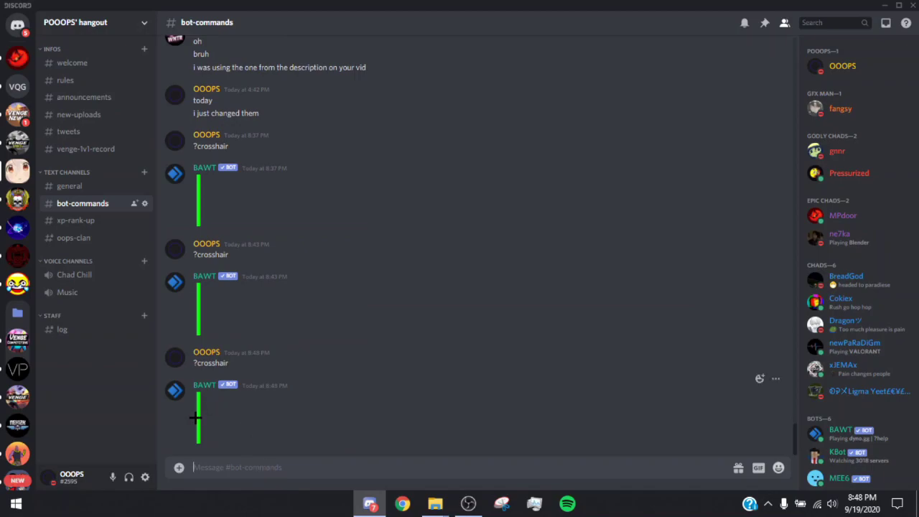
Open the original of the green crosshair image from the bot's newest reply in the browser
{"action": "left_click", "coordinate": [199, 416]}
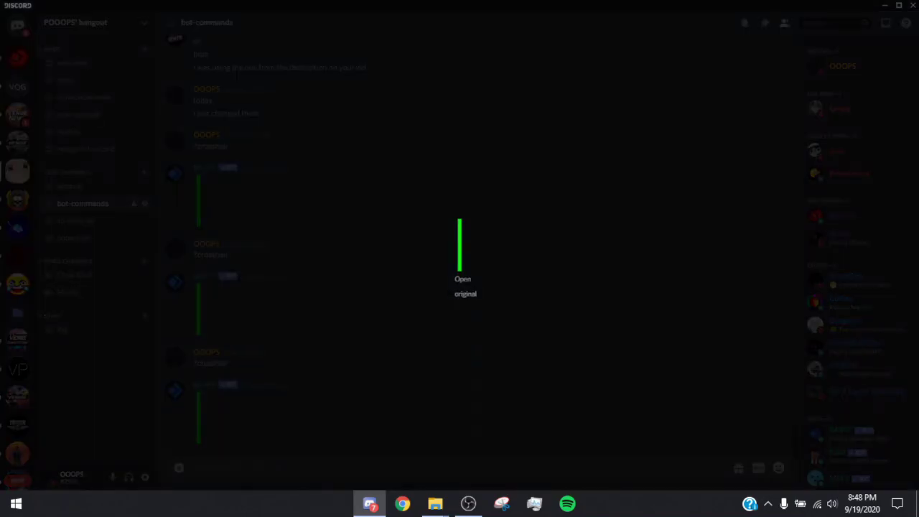
{"action": "left_click", "coordinate": [461, 281]}
{"action": "left_click", "coordinate": [198, 416]}
{"action": "left_click", "coordinate": [464, 285]}
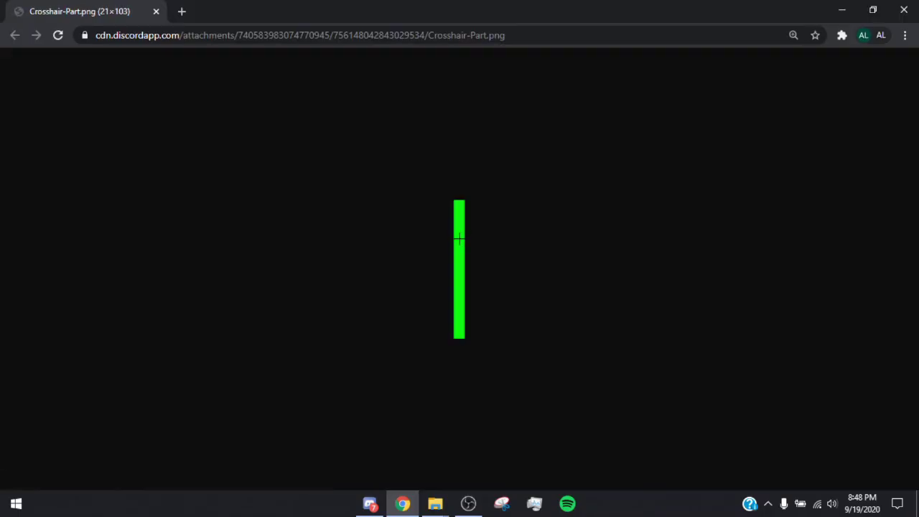
Save the crosshair image as Crosshair-Part.png in the Downloads folder
{"action": "right_click", "coordinate": [456, 239]}
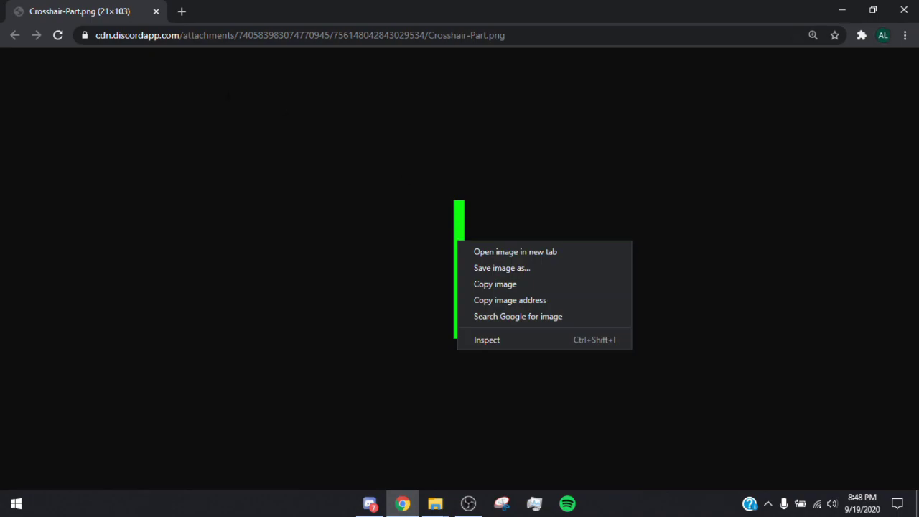
{"action": "left_click", "coordinate": [250, 113]}
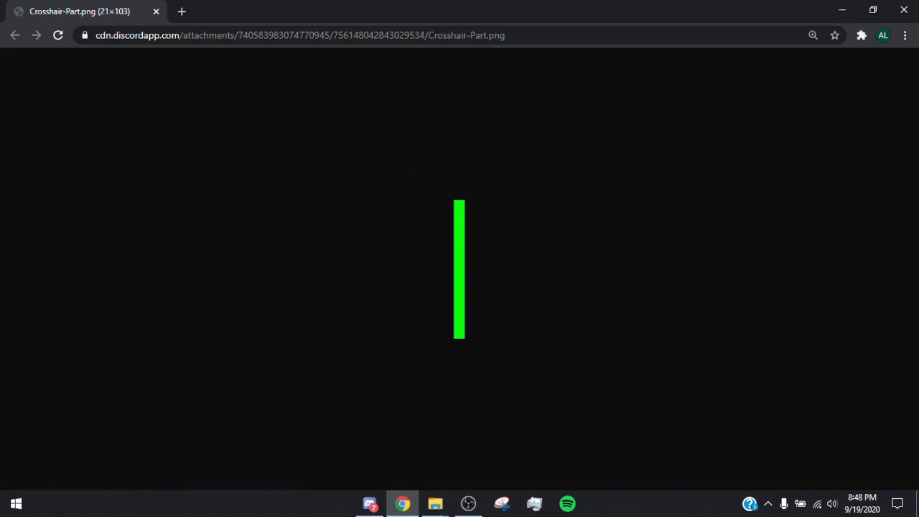
{"action": "right_click", "coordinate": [460, 246]}
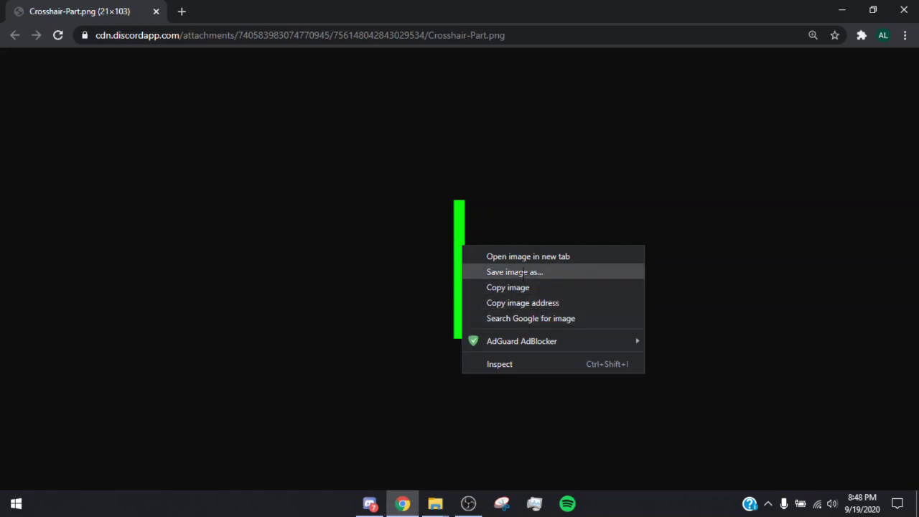
{"action": "left_click", "coordinate": [521, 273]}
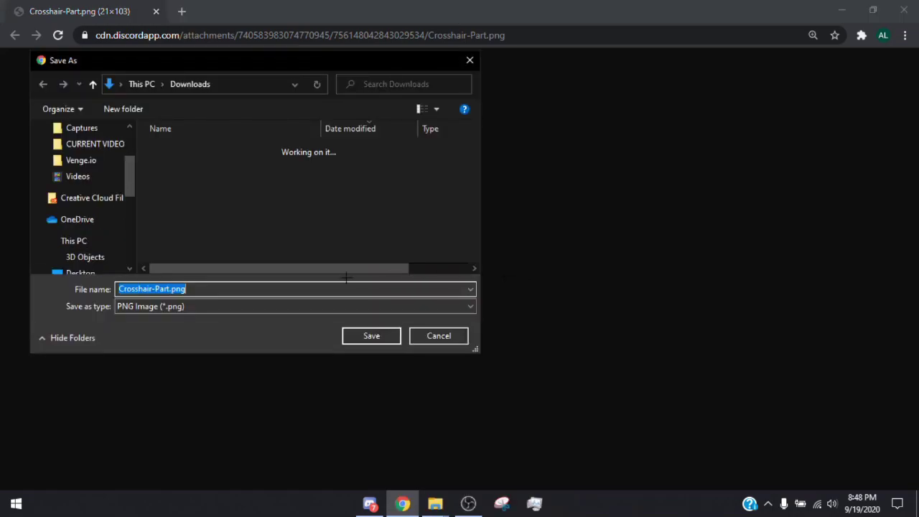
{"action": "left_click", "coordinate": [203, 289]}
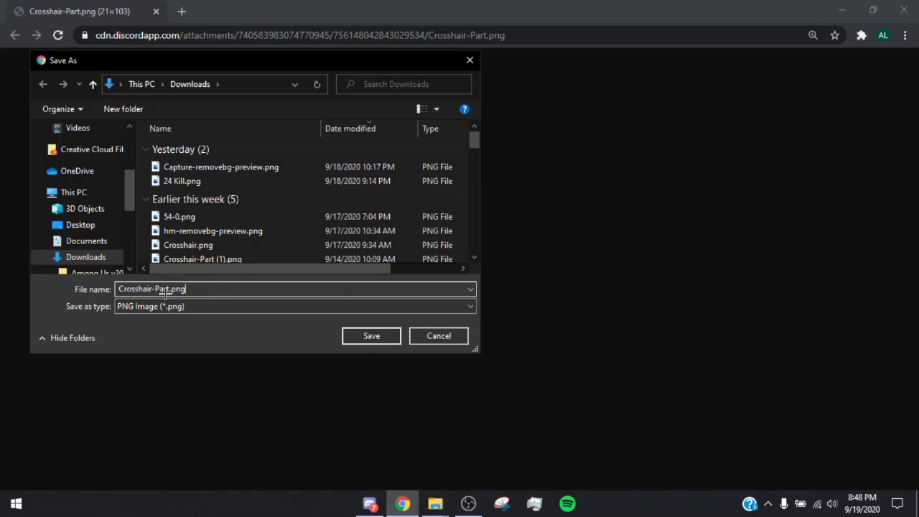
{"action": "left_click", "coordinate": [371, 335]}
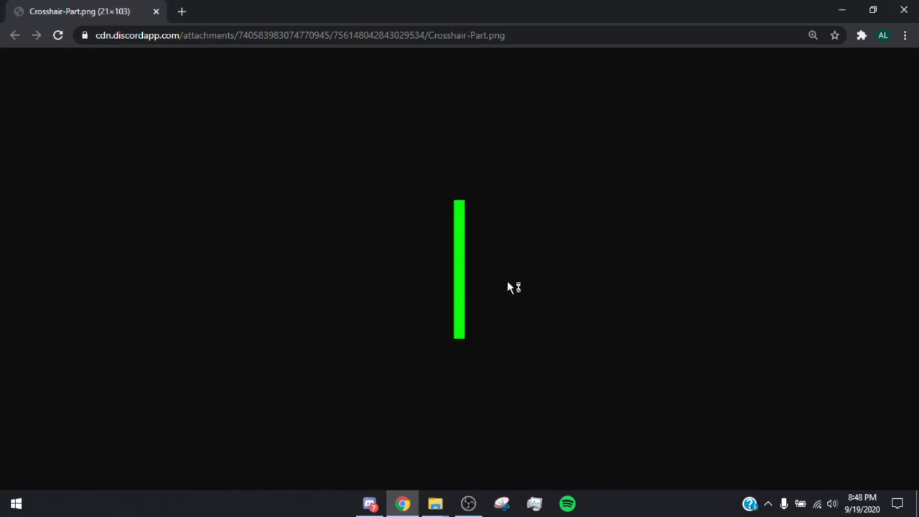
Close the photo viewer and the browser, and dismiss the enlarged image in Discord
{"action": "key", "text": "ctrl+w"}
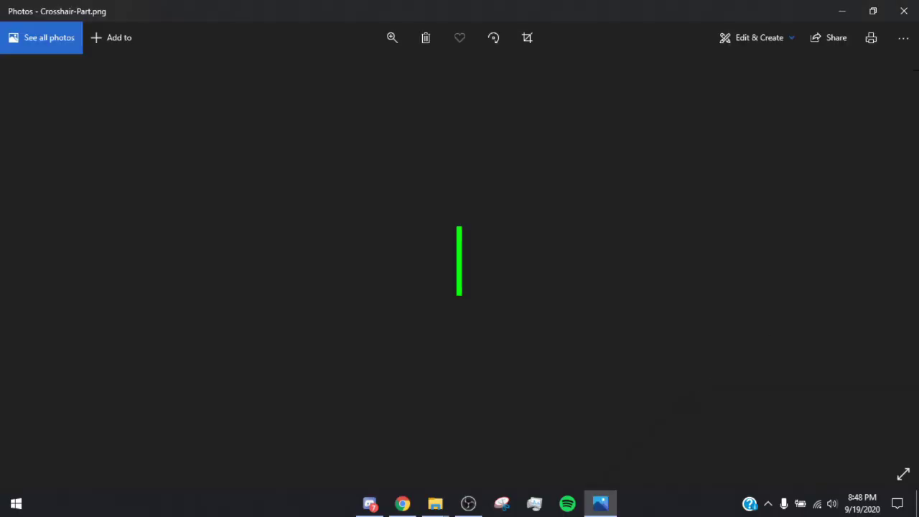
{"action": "left_click", "coordinate": [902, 11]}
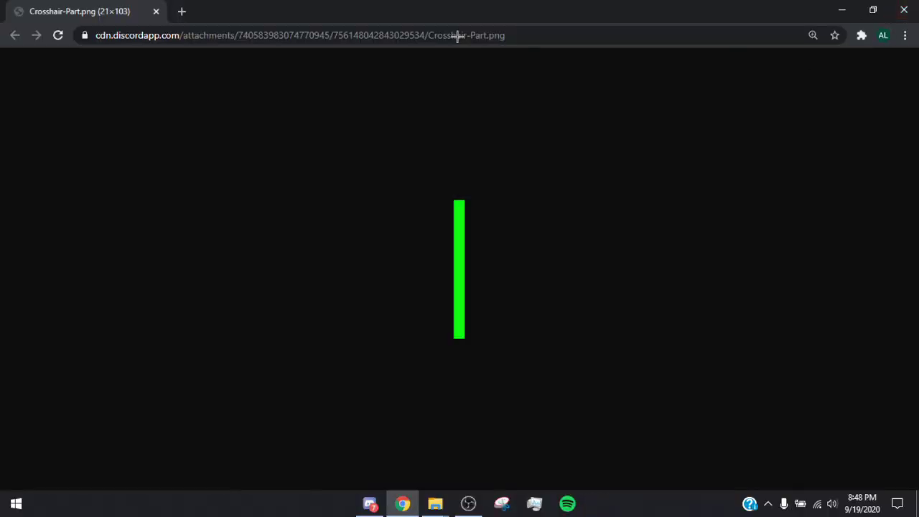
{"action": "left_click", "coordinate": [903, 9]}
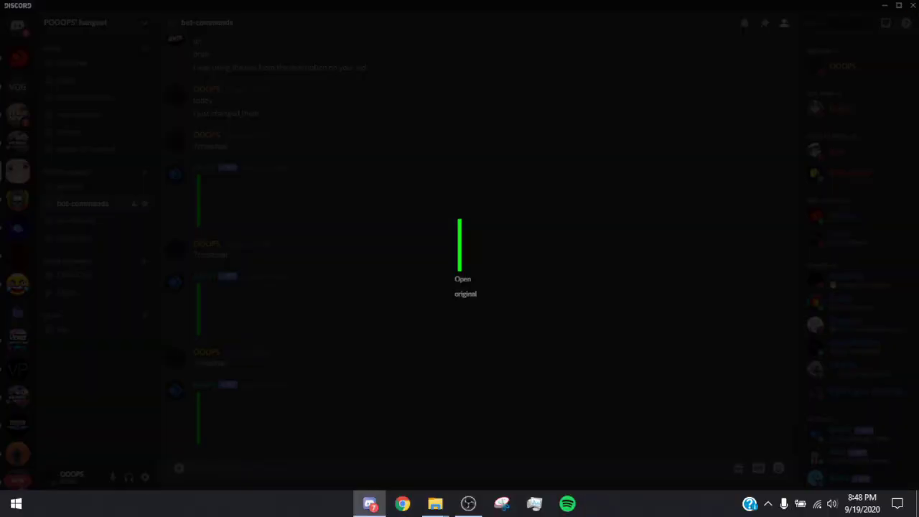
{"action": "left_click", "coordinate": [743, 31]}
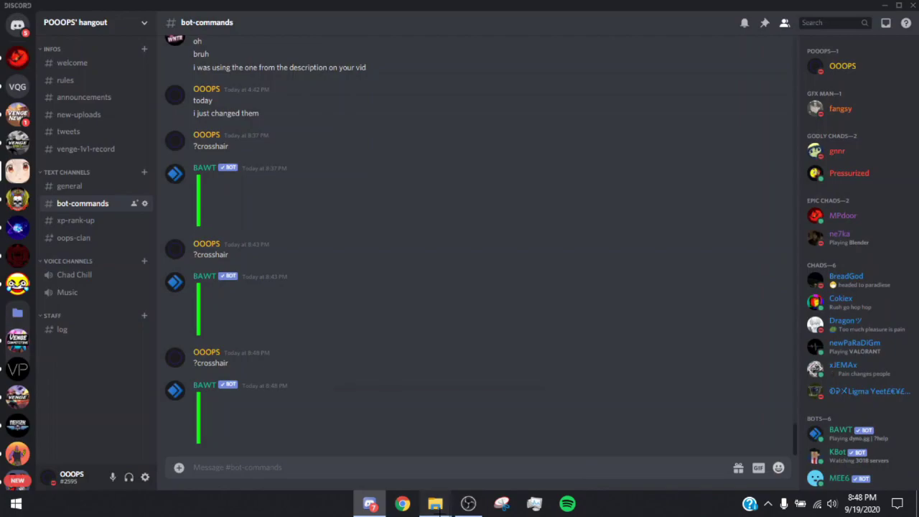
Open the Downloads folder in a new window and arrange it side by side with the folder 1 window
{"action": "right_click", "coordinate": [427, 505]}
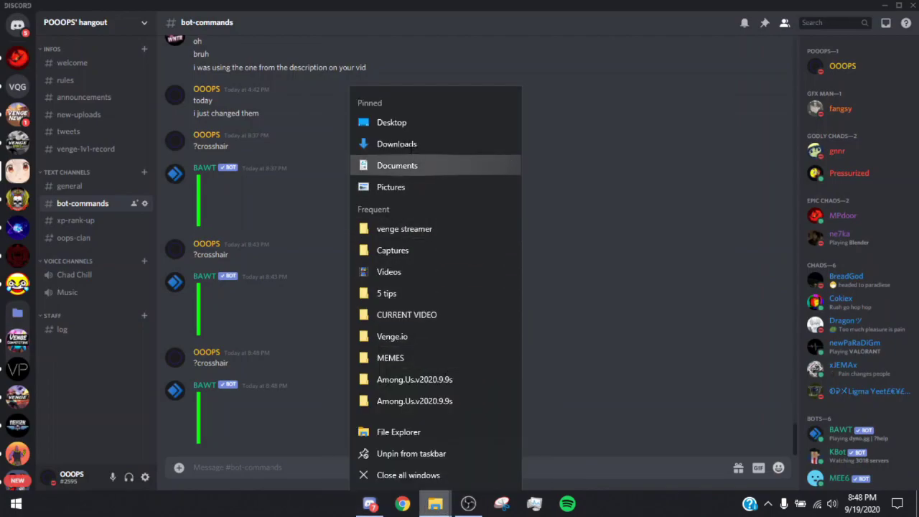
{"action": "left_click", "coordinate": [412, 143]}
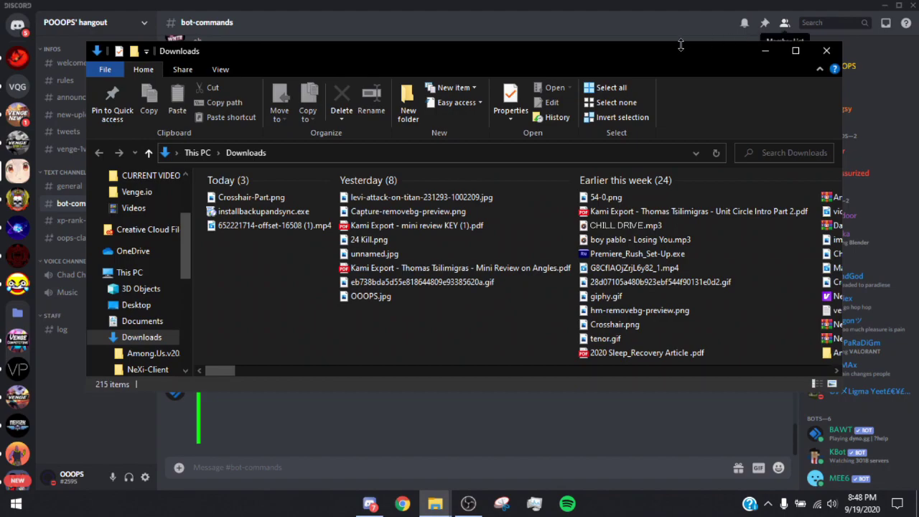
{"action": "left_click_drag", "start_coordinate": [681, 44], "coordinate": [1, 43]}
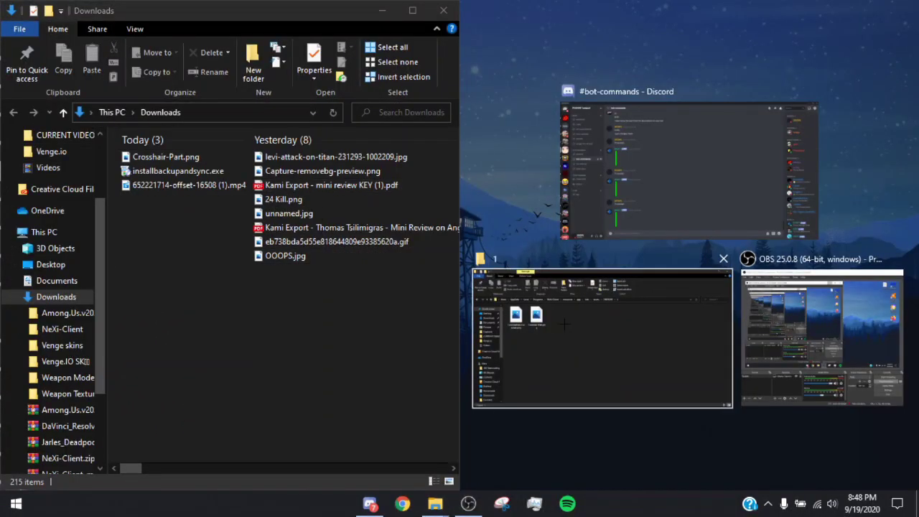
{"action": "left_click", "coordinate": [572, 298]}
{"action": "left_click_drag", "start_coordinate": [789, 223], "coordinate": [760, 204]}
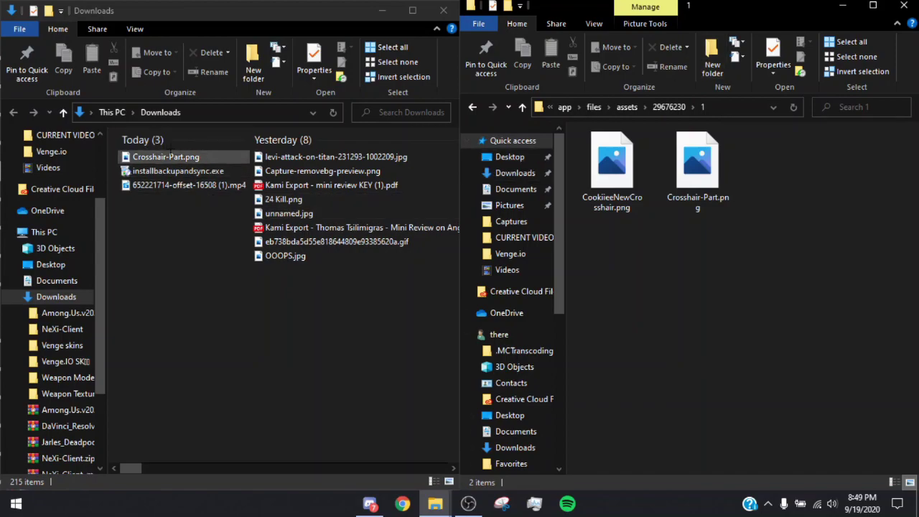
Move Crosshair-Part.png from Downloads into folder 1, replacing the existing file, and close the Downloads window
{"action": "left_click_drag", "start_coordinate": [140, 157], "coordinate": [204, 155]}
{"action": "left_click_drag", "start_coordinate": [121, 146], "coordinate": [229, 157]}
{"action": "left_click_drag", "start_coordinate": [165, 156], "coordinate": [790, 205]}
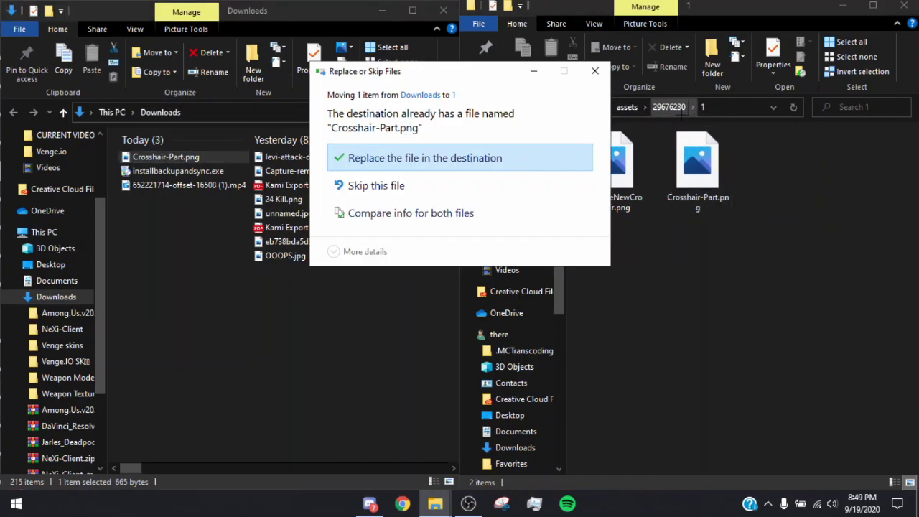
{"action": "left_click", "coordinate": [384, 160]}
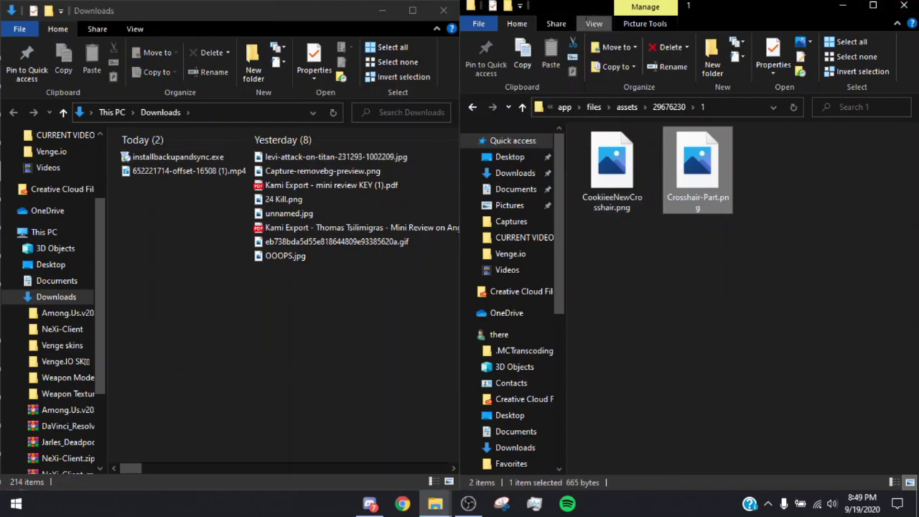
{"action": "left_click", "coordinate": [444, 10]}
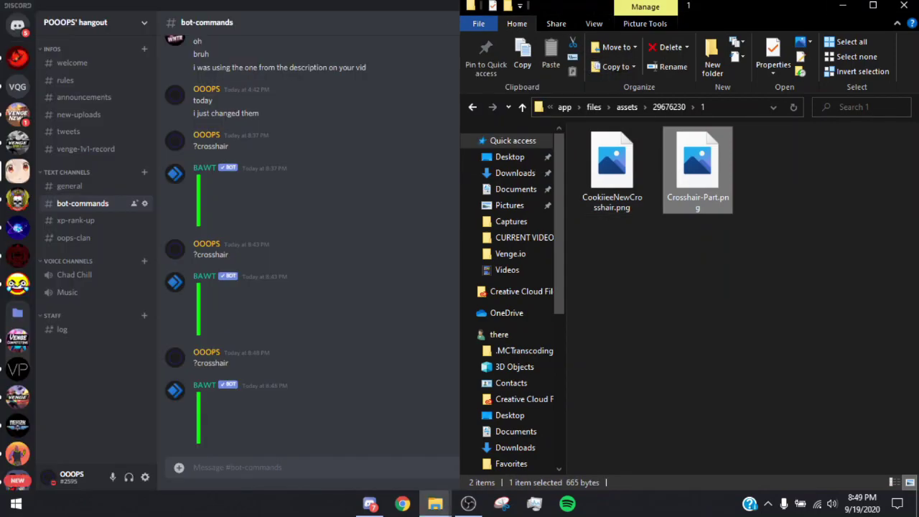
Maximize the folder 1 window and go up to NeXi-Client's app folder
{"action": "left_click", "coordinate": [873, 5]}
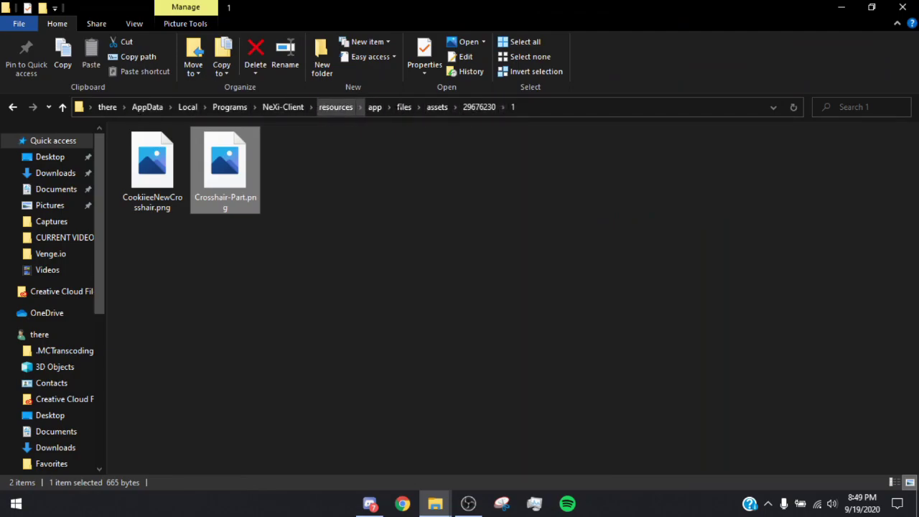
{"action": "left_click", "coordinate": [404, 107]}
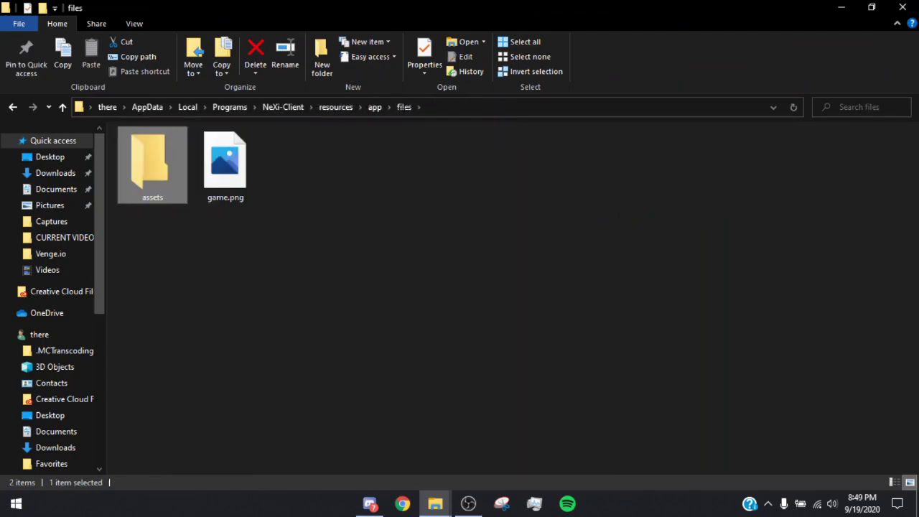
{"action": "left_click", "coordinate": [374, 107]}
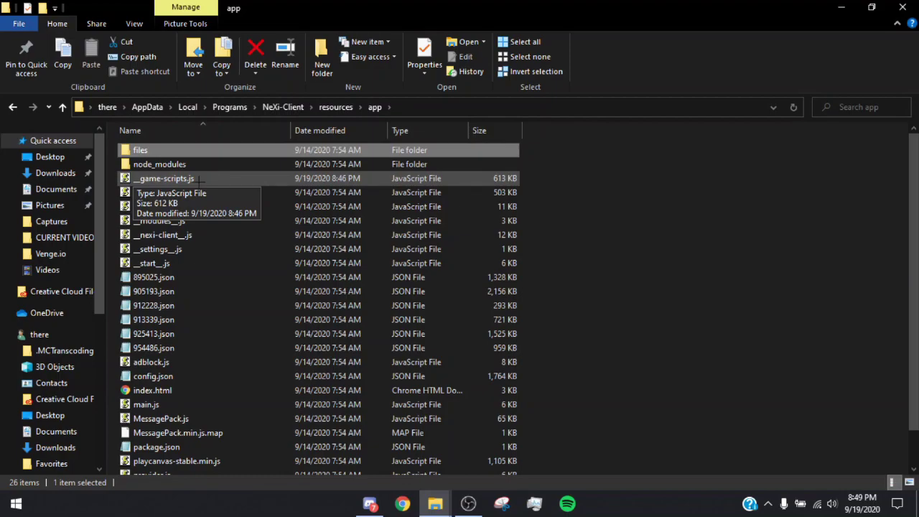
Try to open __game-scripts.js with its default program
{"action": "left_click", "coordinate": [190, 180]}
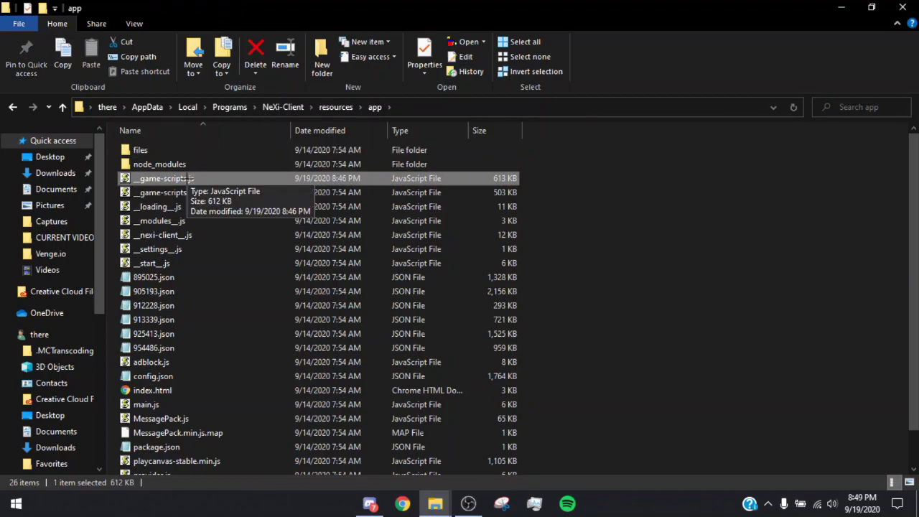
{"action": "double_click", "coordinate": [188, 178]}
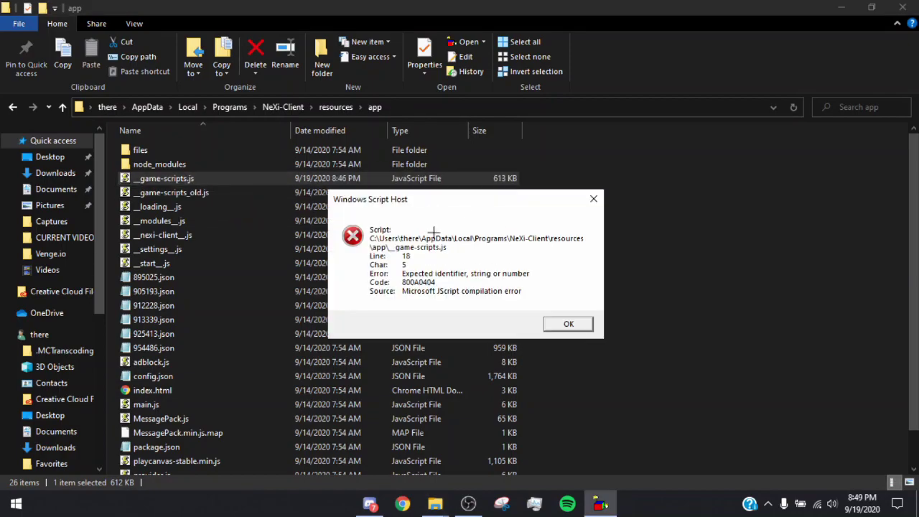
{"action": "left_click", "coordinate": [554, 321]}
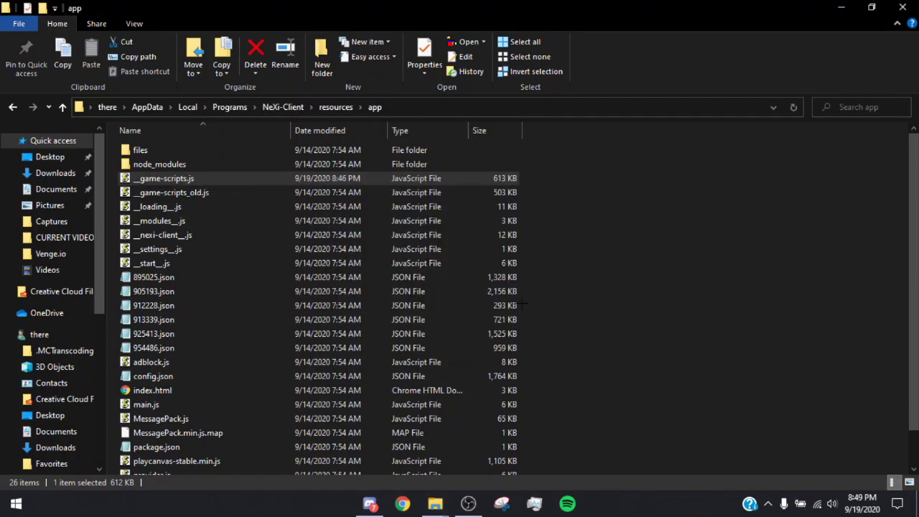
Open __game-scripts.js in Notepad and maximize its window
{"action": "right_click", "coordinate": [201, 179]}
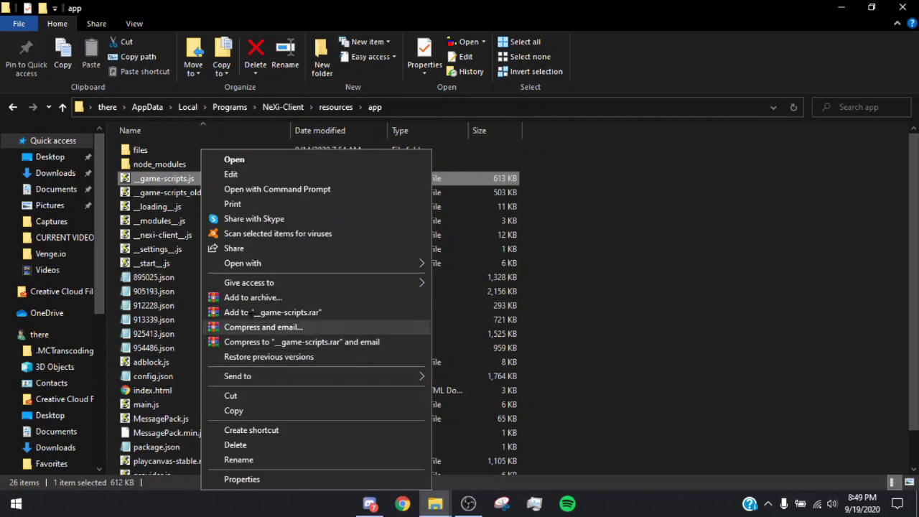
{"action": "mouse_move", "coordinate": [233, 262]}
{"action": "left_click", "coordinate": [502, 281]}
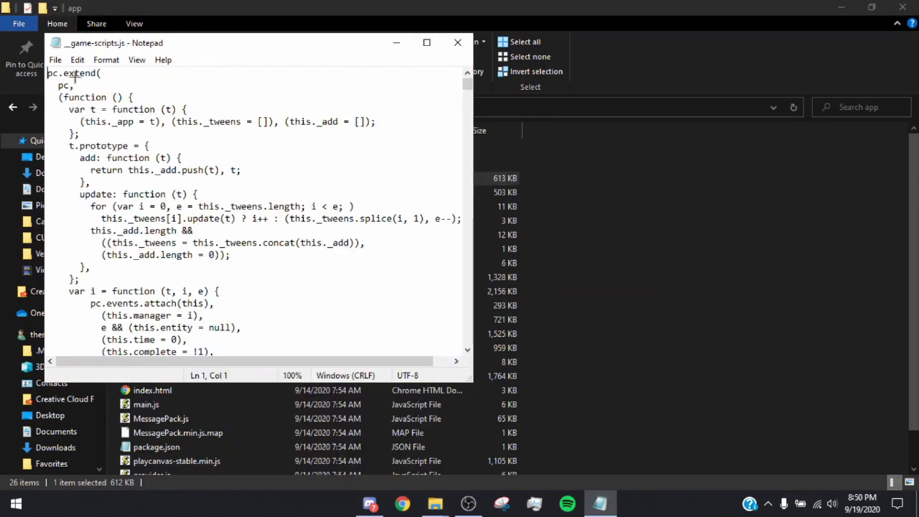
{"action": "left_click_drag", "start_coordinate": [48, 71], "coordinate": [406, 351]}
{"action": "left_click", "coordinate": [380, 302]}
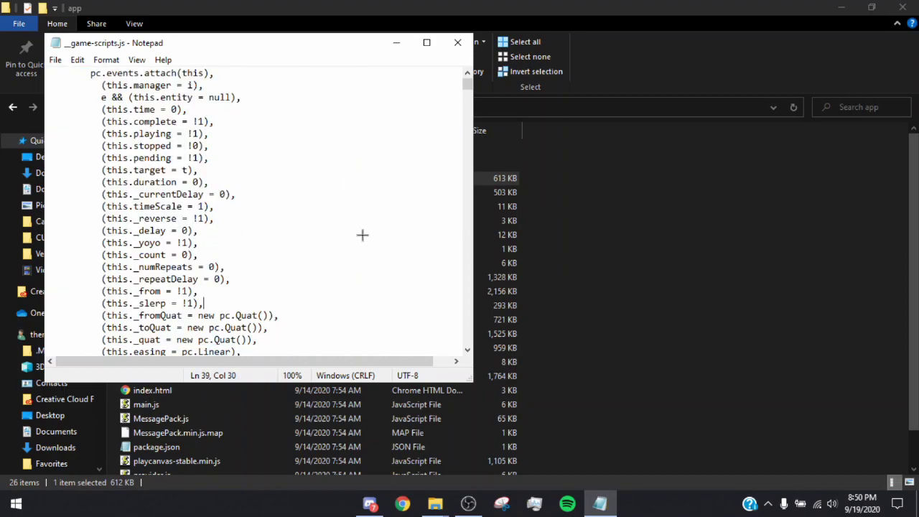
{"action": "scroll", "coordinate": [363, 239], "scroll_direction": "up", "scroll_amount": 4}
{"action": "left_click", "coordinate": [426, 41]}
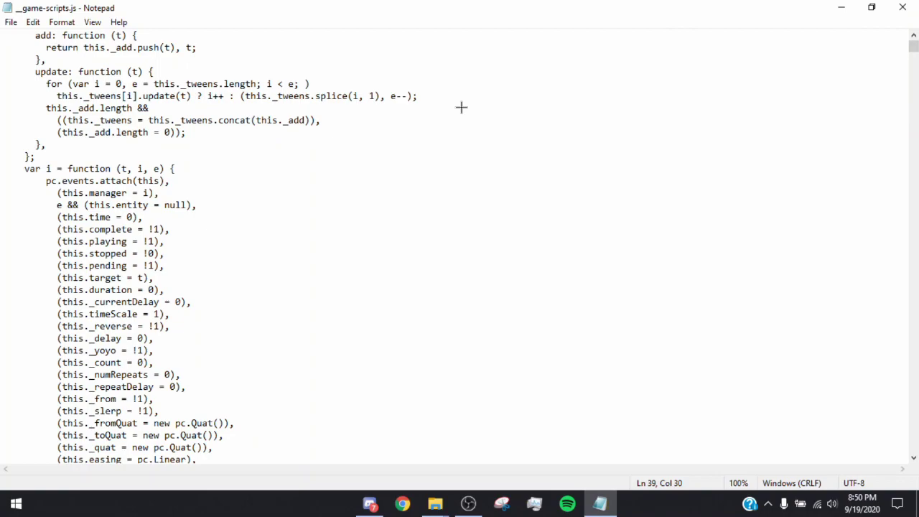
Search the script downward for "crosshair" until the defaultCrosshairSize line is reached
{"action": "key", "text": "ctrl+f"}
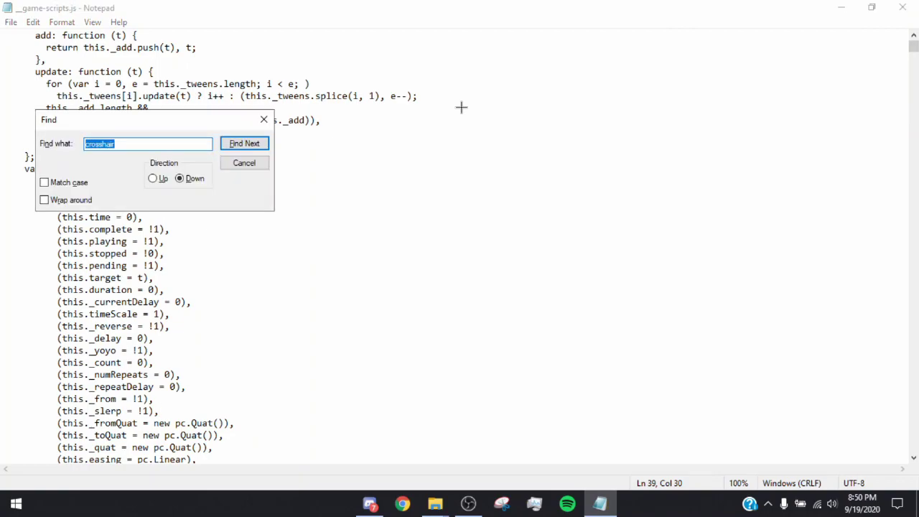
{"action": "left_click_drag", "start_coordinate": [179, 127], "coordinate": [322, 91]}
{"action": "left_click", "coordinate": [287, 108]}
{"action": "left_click_drag", "start_coordinate": [262, 107], "coordinate": [241, 108]}
{"action": "left_click", "coordinate": [317, 109]}
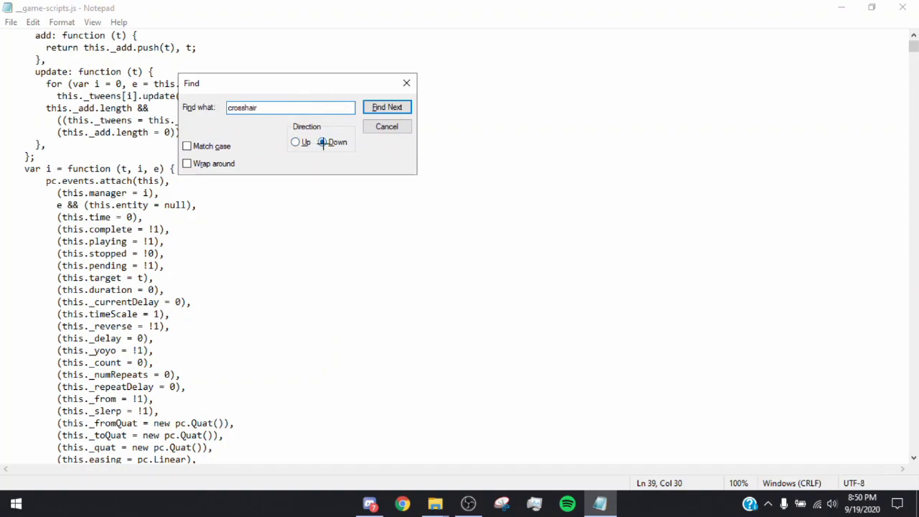
{"action": "left_click", "coordinate": [327, 142]}
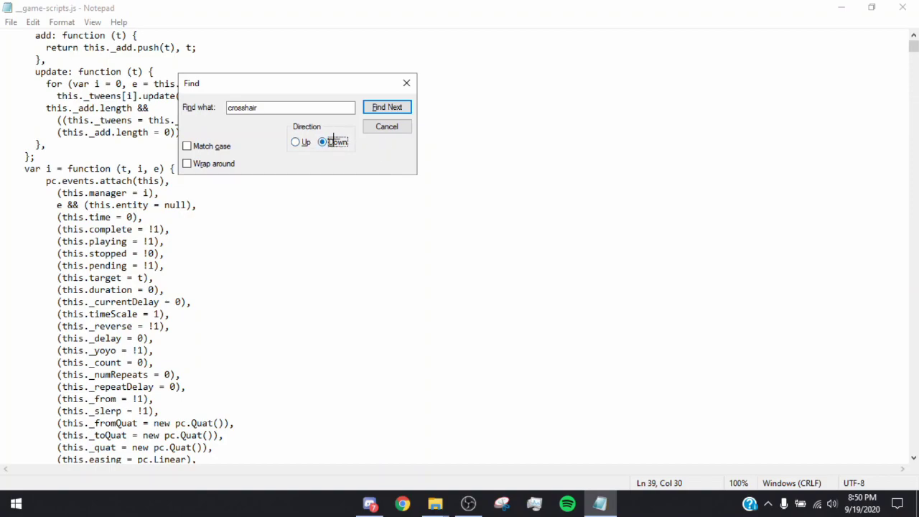
{"action": "left_click", "coordinate": [386, 108]}
{"action": "left_click", "coordinate": [386, 108]}
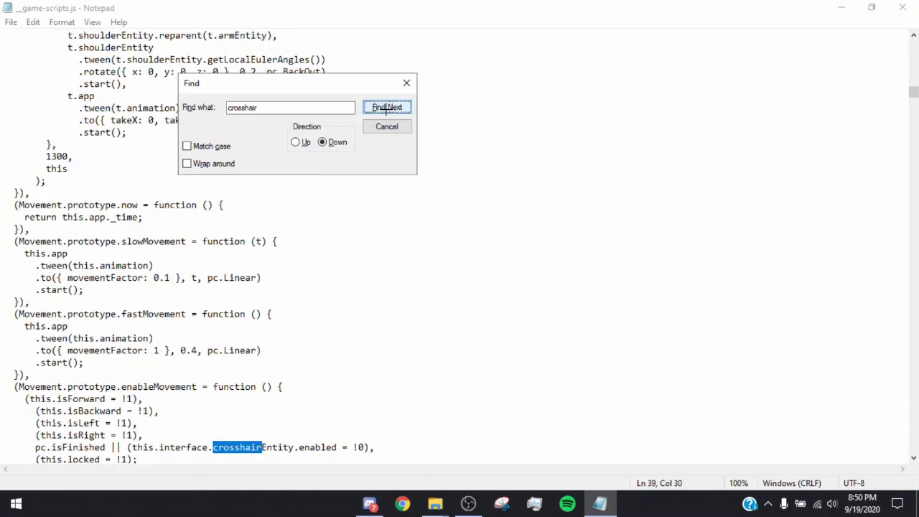
{"action": "left_click", "coordinate": [386, 108]}
{"action": "left_click", "coordinate": [386, 107]}
{"action": "left_click", "coordinate": [387, 108]}
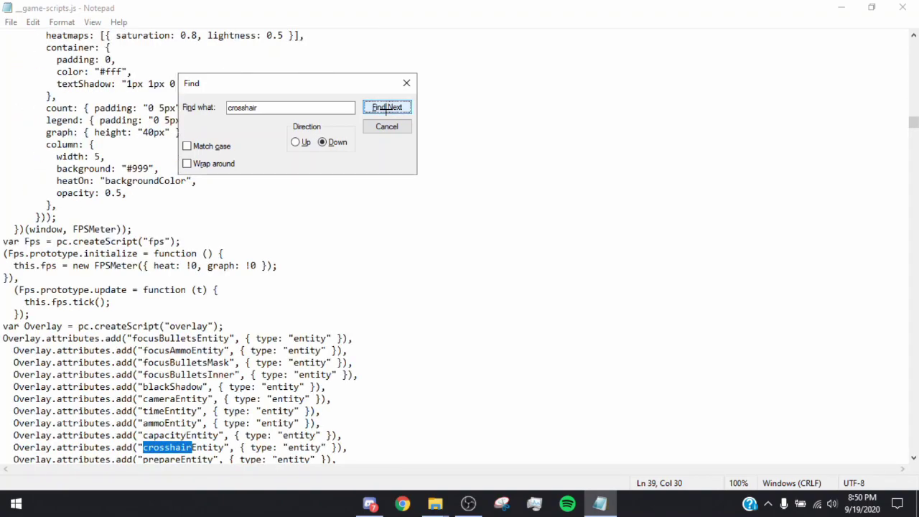
{"action": "left_click", "coordinate": [387, 107]}
{"action": "scroll", "coordinate": [177, 446], "scroll_direction": "down", "scroll_amount": 1}
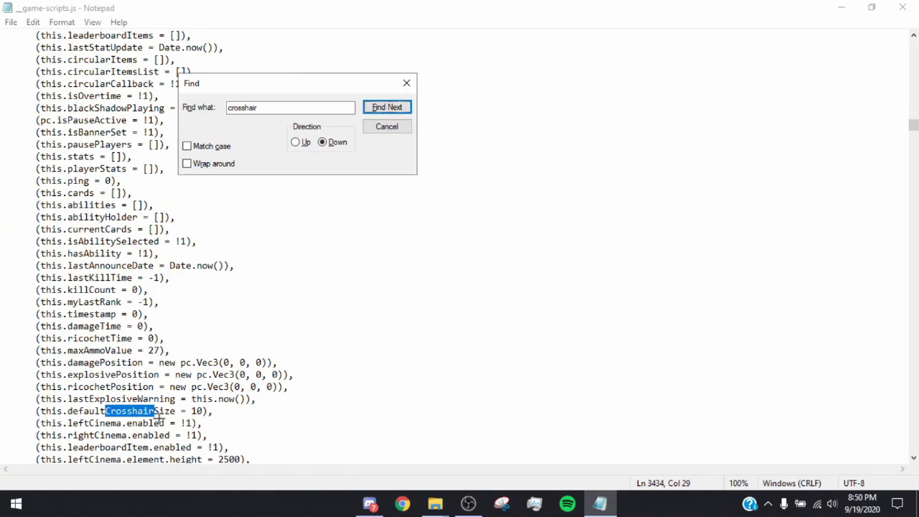
Examine the value assigned to defaultCrosshairSize
{"action": "mouse_move", "coordinate": [195, 411]}
{"action": "left_mouse_down"}
{"action": "mouse_move", "coordinate": [220, 411]}
{"action": "mouse_move", "coordinate": [203, 410]}
{"action": "left_mouse_up"}
{"action": "left_click", "coordinate": [252, 412]}
{"action": "left_click_drag", "start_coordinate": [203, 411], "coordinate": [220, 412]}
{"action": "left_click", "coordinate": [220, 413]}
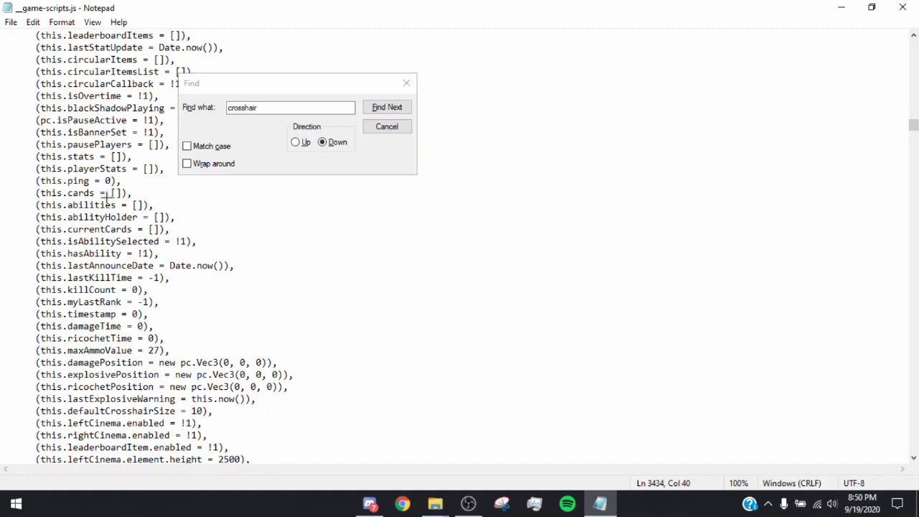
{"action": "mouse_move", "coordinate": [190, 411]}
{"action": "left_mouse_down"}
{"action": "mouse_move", "coordinate": [212, 412]}
{"action": "mouse_move", "coordinate": [202, 412]}
{"action": "left_mouse_up"}
{"action": "left_click", "coordinate": [191, 411]}
Continue searching for "crosshair" through the updateCrosshair function as far as the onShooting function
{"action": "left_click", "coordinate": [375, 111]}
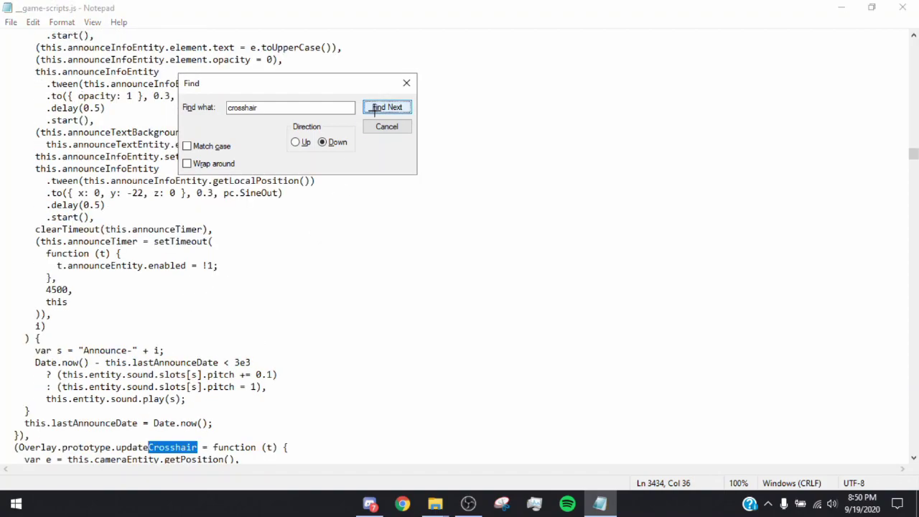
{"action": "left_click", "coordinate": [375, 111]}
{"action": "left_click", "coordinate": [374, 111]}
{"action": "left_click", "coordinate": [375, 111]}
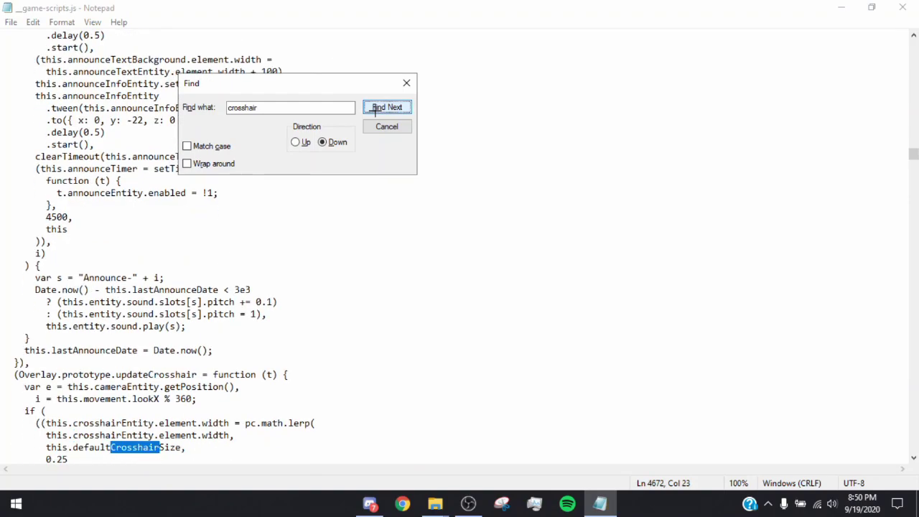
{"action": "left_click", "coordinate": [375, 111]}
{"action": "left_click", "coordinate": [374, 111]}
{"action": "left_click", "coordinate": [374, 111]}
{"action": "left_click", "coordinate": [375, 111]}
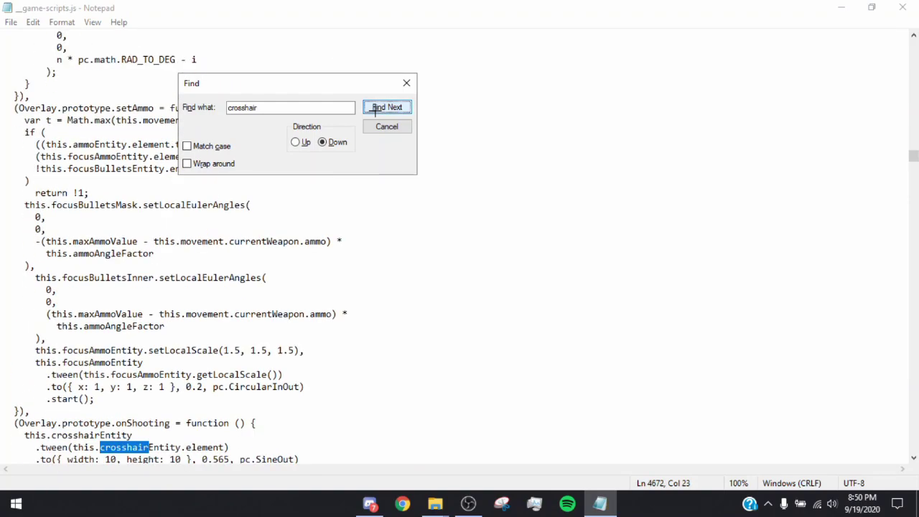
{"action": "scroll", "coordinate": [204, 237], "scroll_direction": "down", "scroll_amount": 2}
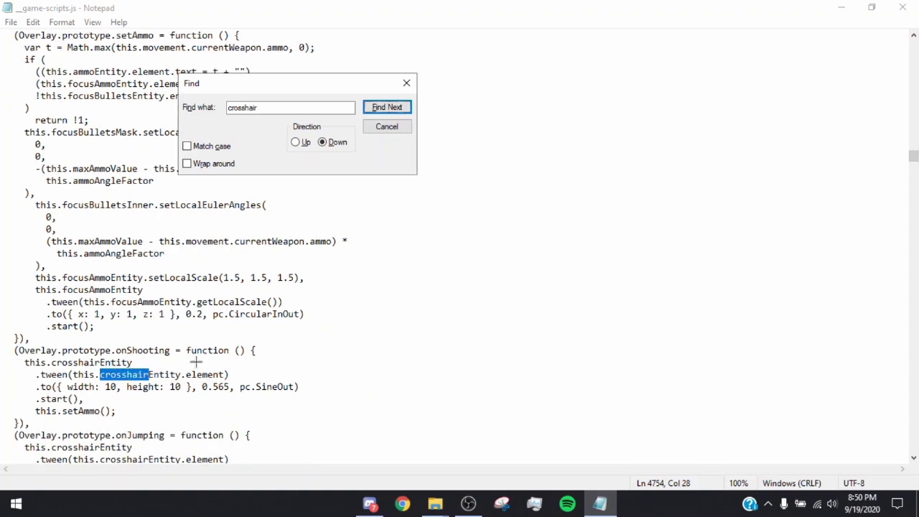
Examine the crosshair width and height in the onShooting function and locate the onJumping function below it
{"action": "left_click_drag", "start_coordinate": [67, 386], "coordinate": [186, 387]}
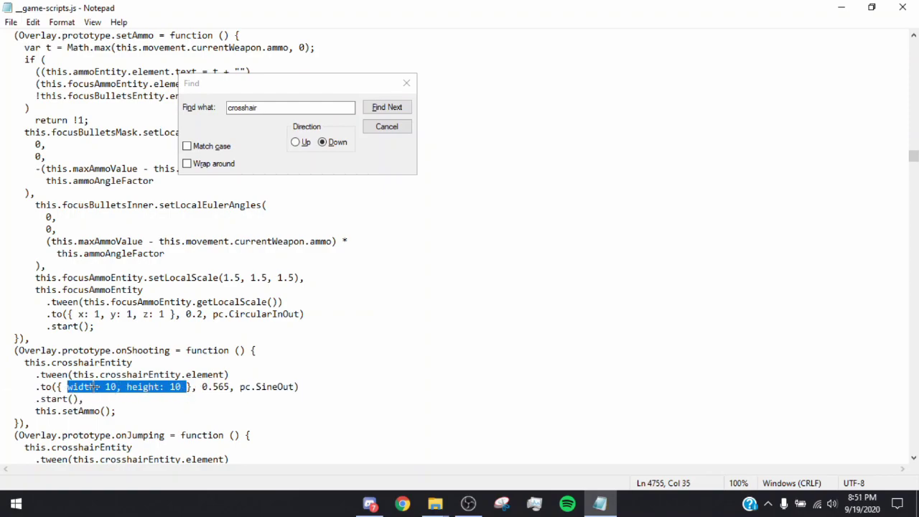
{"action": "left_click", "coordinate": [188, 387]}
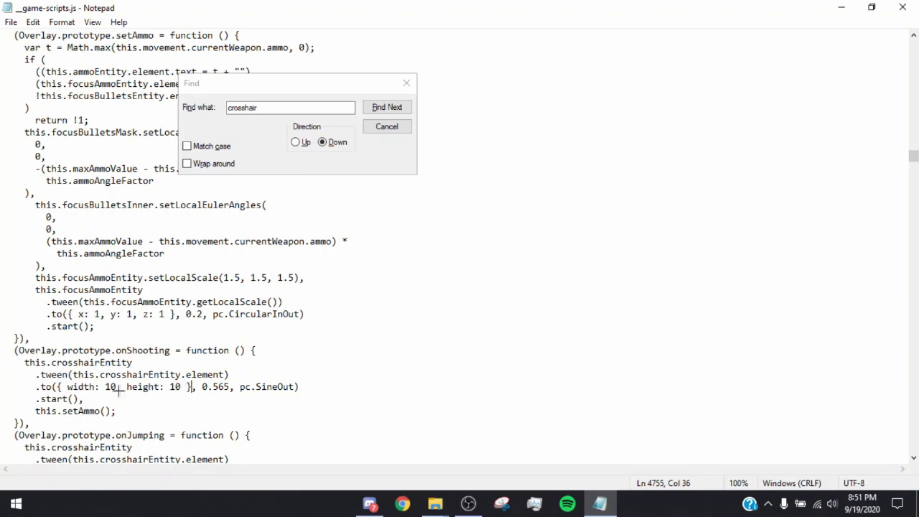
{"action": "left_click_drag", "start_coordinate": [105, 387], "coordinate": [184, 387]}
{"action": "scroll", "coordinate": [186, 381], "scroll_direction": "down", "scroll_amount": 2}
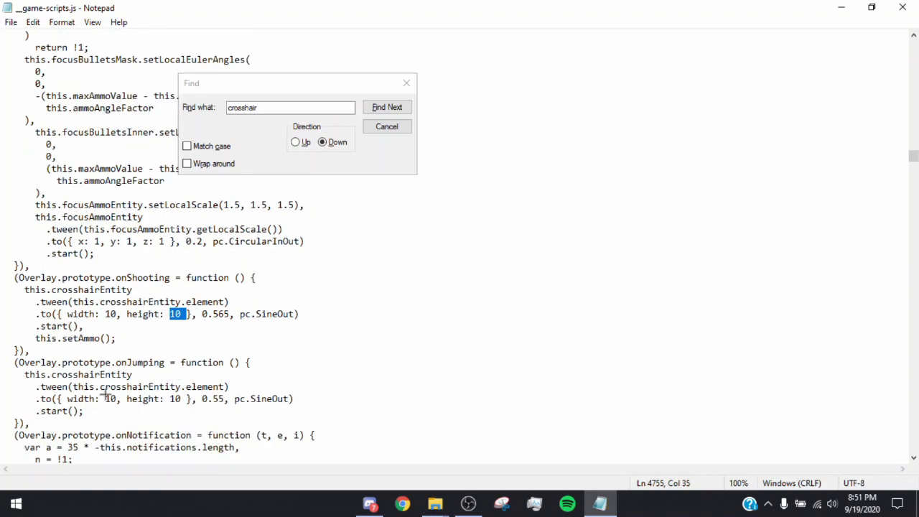
{"action": "left_click_drag", "start_coordinate": [32, 267], "coordinate": [312, 422]}
{"action": "left_click", "coordinate": [312, 422]}
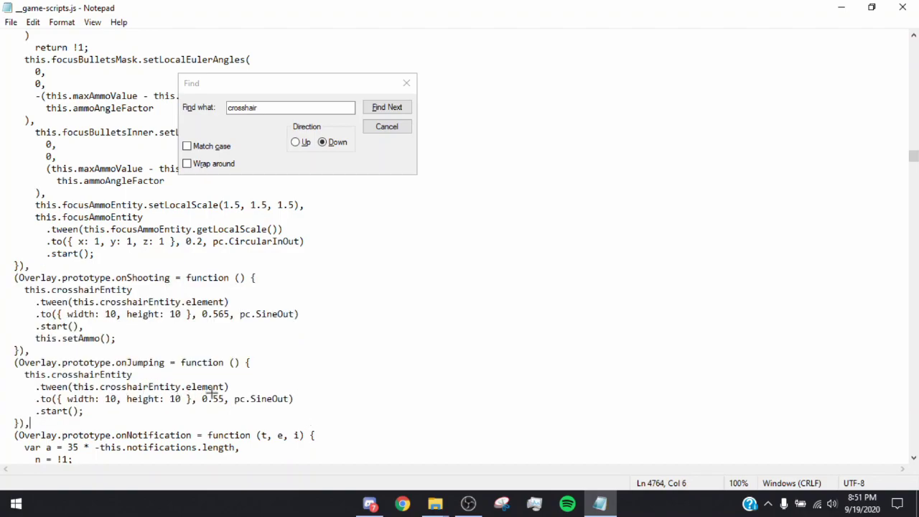
Examine the crosshair width and height values in the onJumping function
{"action": "left_click_drag", "start_coordinate": [78, 398], "coordinate": [130, 399]}
{"action": "left_click", "coordinate": [115, 398]}
{"action": "left_click_drag", "start_coordinate": [63, 399], "coordinate": [179, 405]}
{"action": "left_click", "coordinate": [180, 399]}
{"action": "left_click_drag", "start_coordinate": [107, 400], "coordinate": [134, 399]}
{"action": "left_click", "coordinate": [180, 398]}
Close the search dialog, the script and the folder window, and confirm the NeXi-Client shortcut properties
{"action": "left_click", "coordinate": [405, 83]}
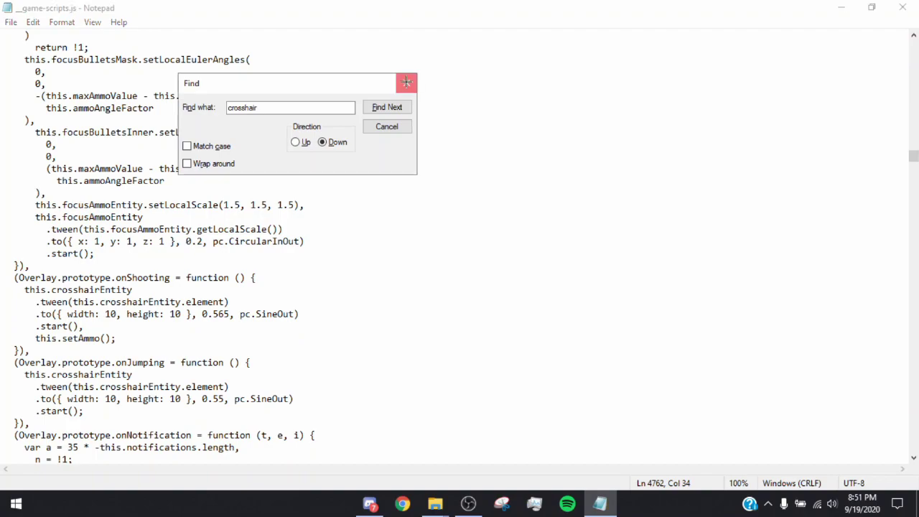
{"action": "left_click", "coordinate": [406, 82]}
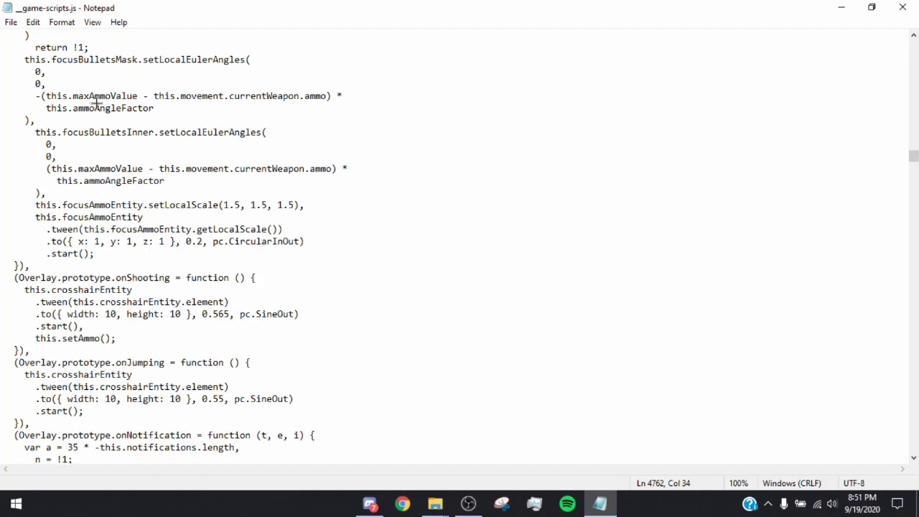
{"action": "left_click", "coordinate": [903, 8]}
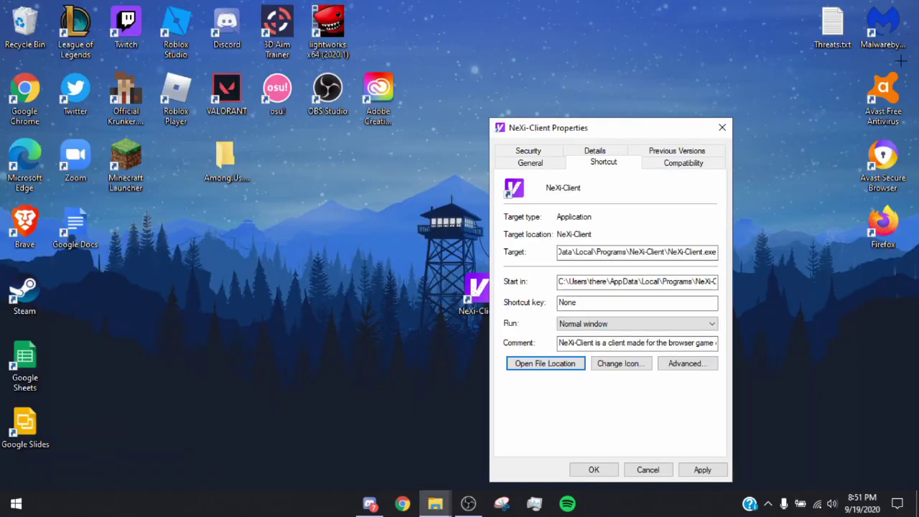
{"action": "left_click", "coordinate": [704, 468]}
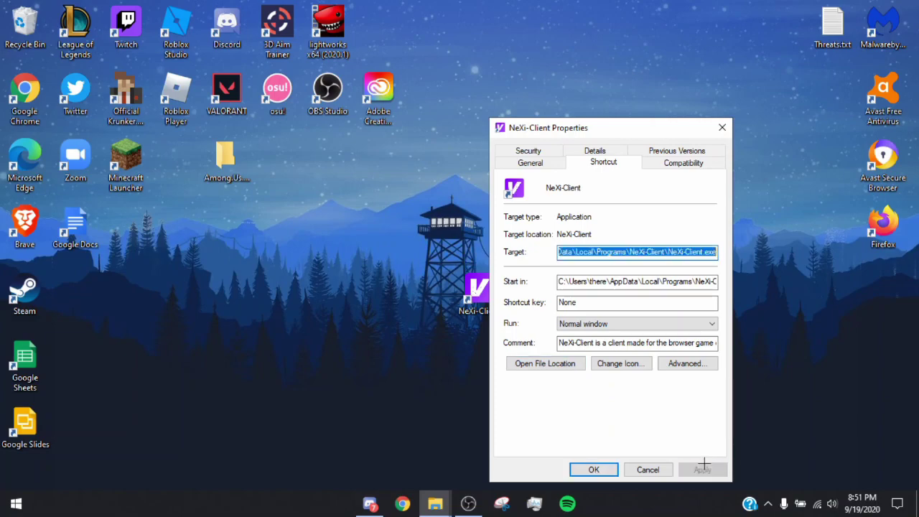
{"action": "left_click", "coordinate": [592, 468]}
{"action": "left_click_drag", "start_coordinate": [418, 240], "coordinate": [545, 366]}
{"action": "left_click", "coordinate": [545, 366]}
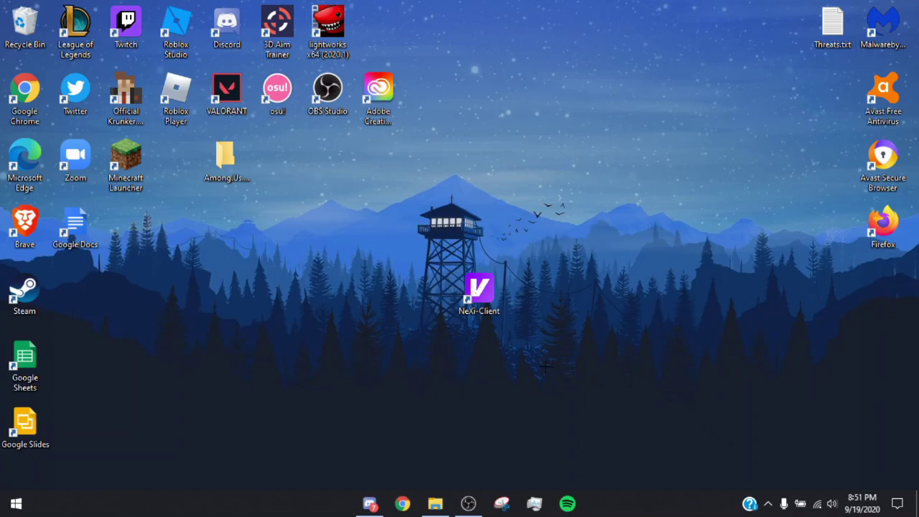
{"action": "left_click_drag", "start_coordinate": [445, 252], "coordinate": [543, 358]}
{"action": "left_click_drag", "start_coordinate": [540, 355], "coordinate": [417, 219]}
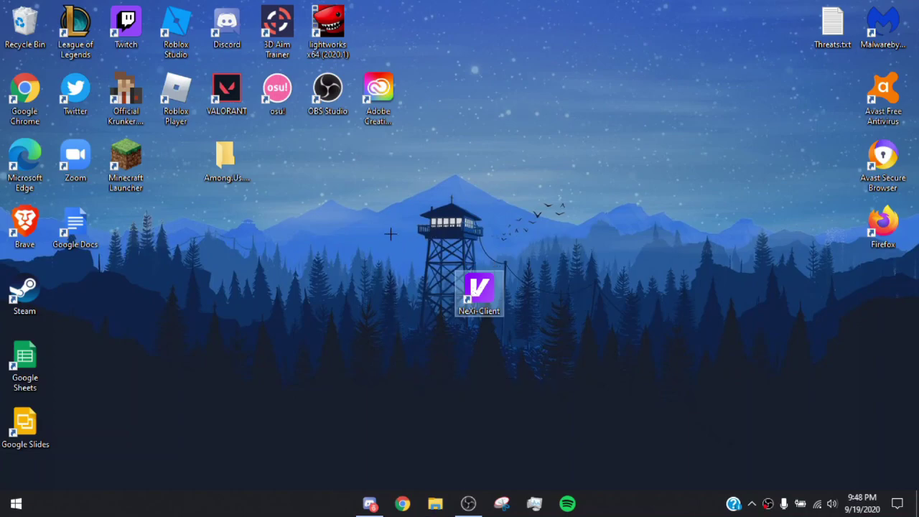
{"action": "left_click", "coordinate": [387, 228]}
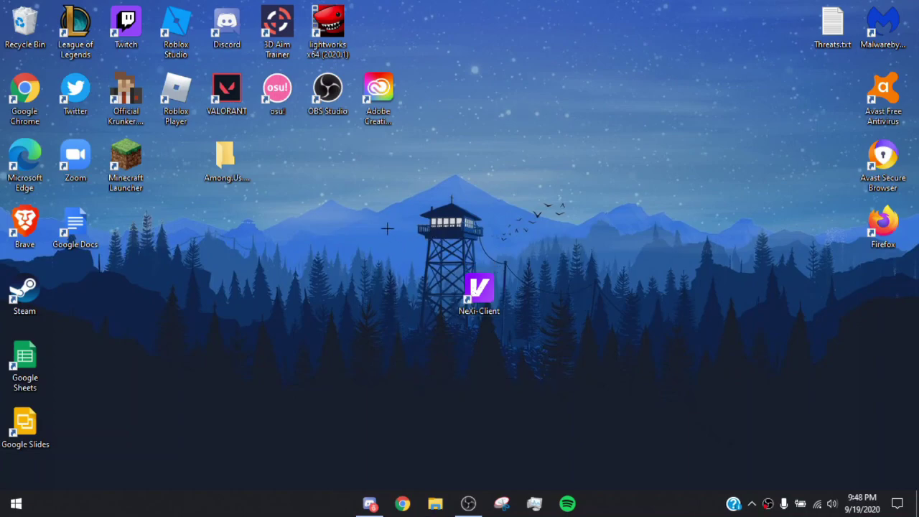
{"action": "mouse_move", "coordinate": [416, 226]}
{"action": "left_mouse_down"}
{"action": "mouse_move", "coordinate": [568, 372]}
{"action": "mouse_move", "coordinate": [564, 341]}
{"action": "mouse_move", "coordinate": [401, 233]}
{"action": "left_mouse_up"}
{"action": "left_click", "coordinate": [594, 307]}
Open the NeXi-Client desktop shortcut's properties and go to its file location
{"action": "right_click", "coordinate": [479, 293]}
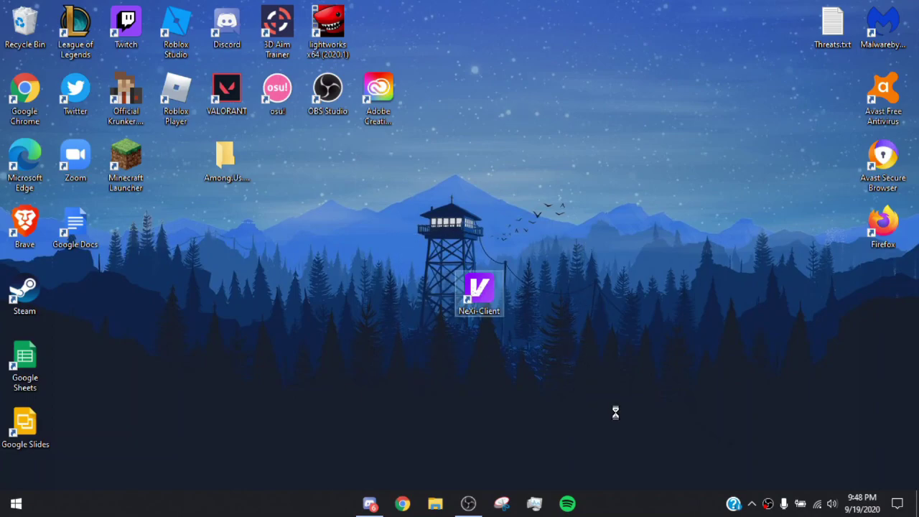
{"action": "left_click", "coordinate": [522, 478]}
{"action": "left_click_drag", "start_coordinate": [428, 247], "coordinate": [537, 351]}
{"action": "right_click", "coordinate": [491, 296]}
{"action": "left_click", "coordinate": [537, 480]}
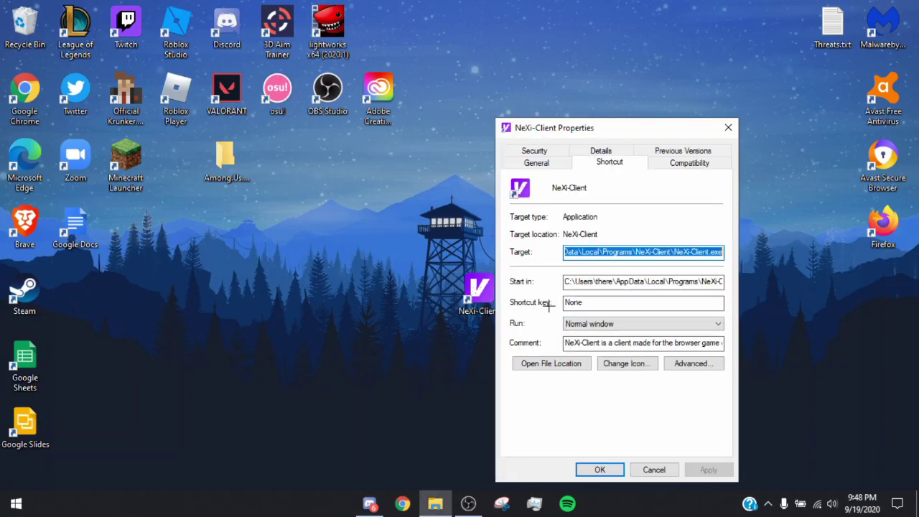
{"action": "left_click", "coordinate": [555, 363]}
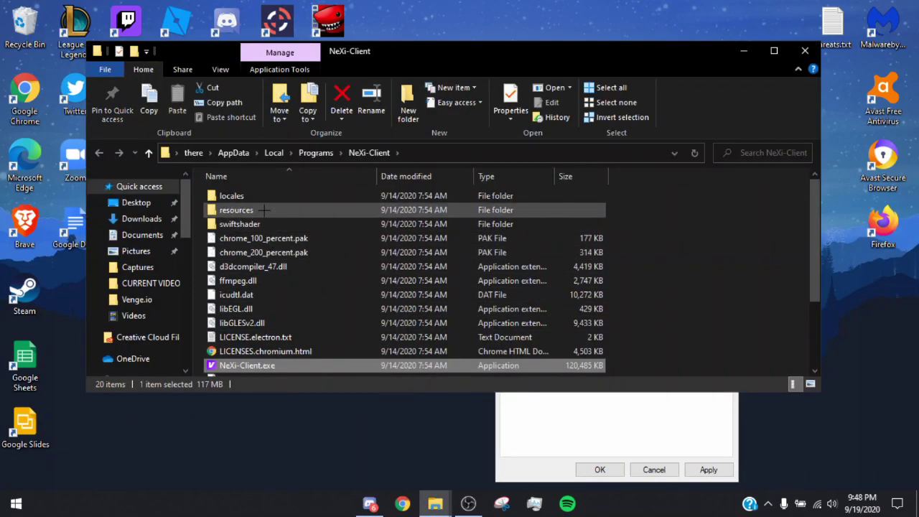
Open the resources folder, then switch to Discord and select the scope folder number 30964398 in the bot-commands channel of POOOPS' hangout
{"action": "double_click", "coordinate": [264, 209]}
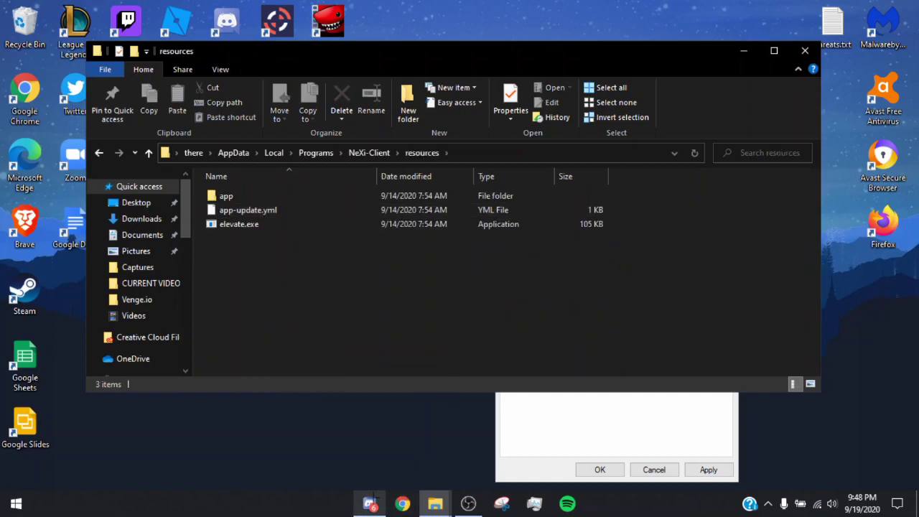
{"action": "left_click", "coordinate": [370, 504]}
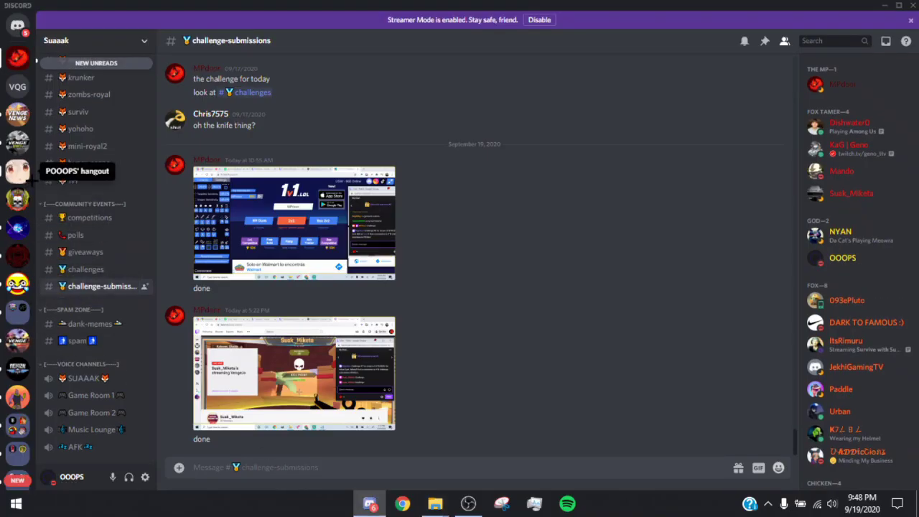
{"action": "left_click", "coordinate": [18, 170]}
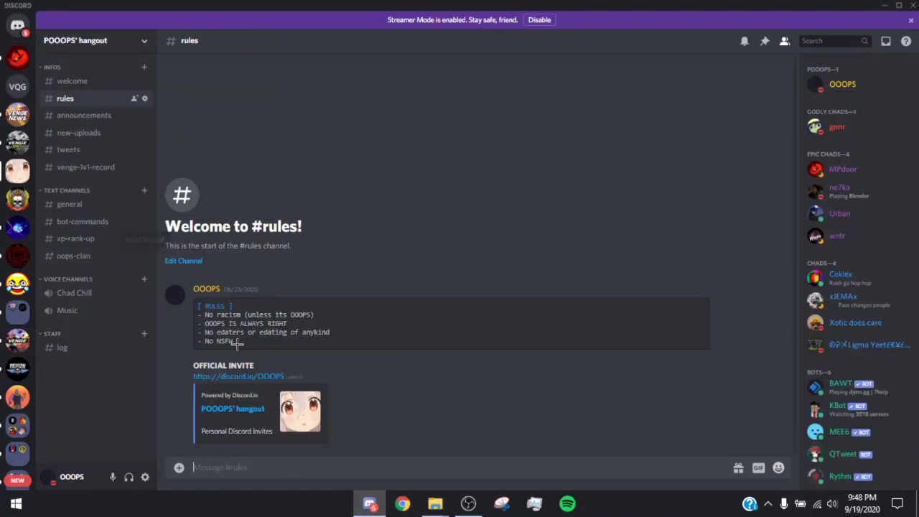
{"action": "left_click", "coordinate": [82, 221]}
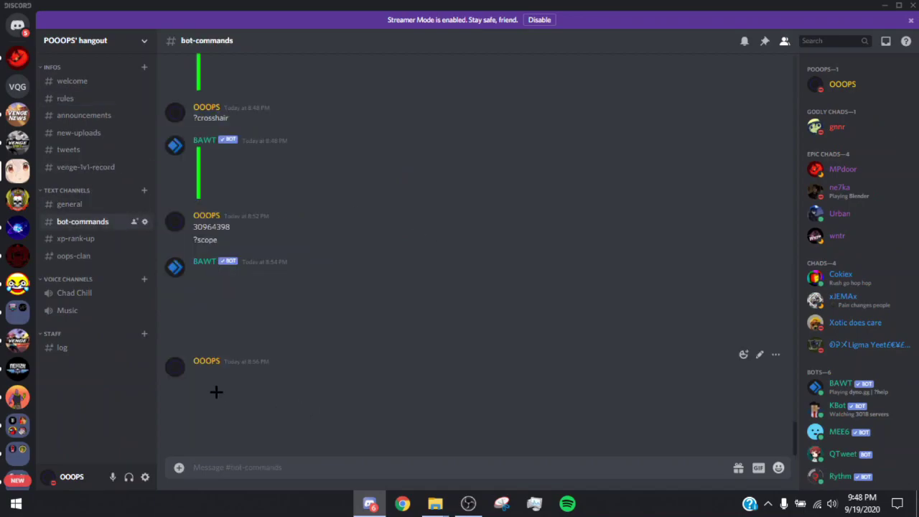
{"action": "left_click_drag", "start_coordinate": [231, 227], "coordinate": [193, 227]}
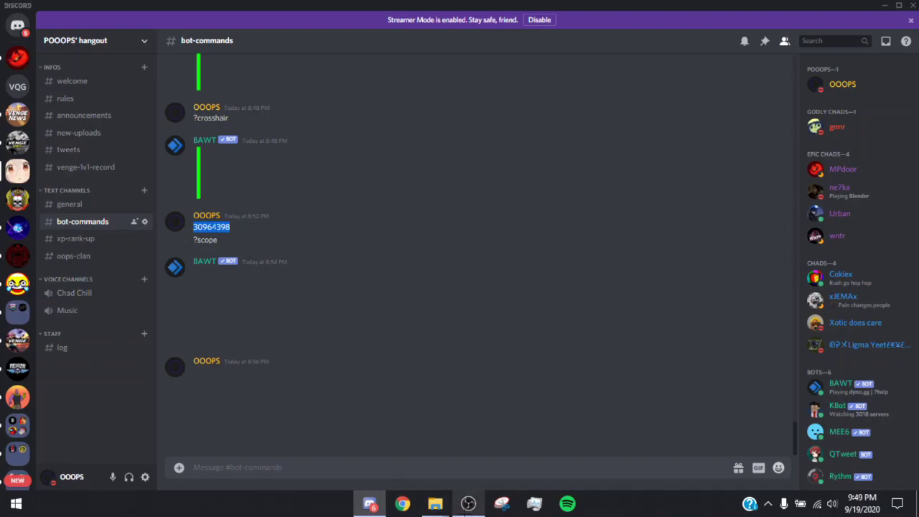
Return to the resources folder in File Explorer and go into app, files, assets
{"action": "left_click", "coordinate": [435, 503]}
{"action": "left_click", "coordinate": [470, 445]}
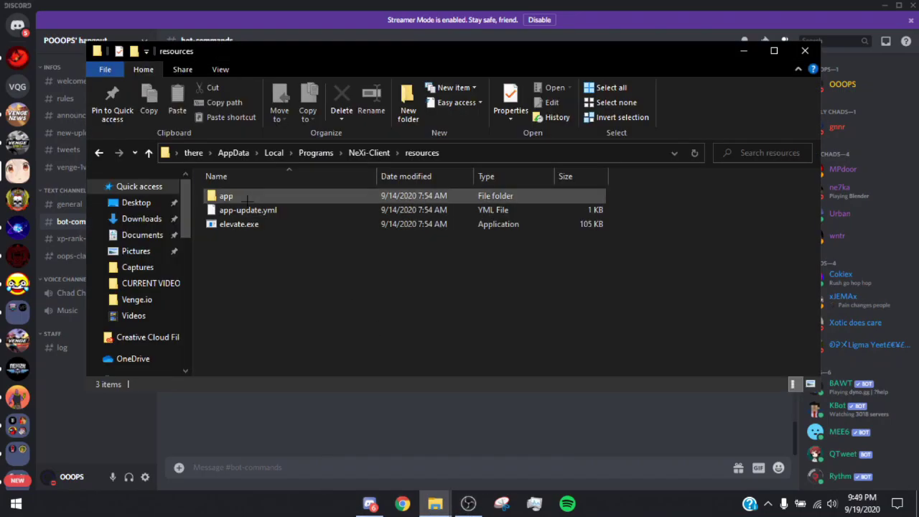
{"action": "double_click", "coordinate": [247, 200]}
{"action": "double_click", "coordinate": [234, 195]}
{"action": "double_click", "coordinate": [237, 212]}
Find folder 30964398 in the assets folder and open its subfolder 1
{"action": "scroll", "coordinate": [283, 237], "scroll_direction": "down", "scroll_amount": 10}
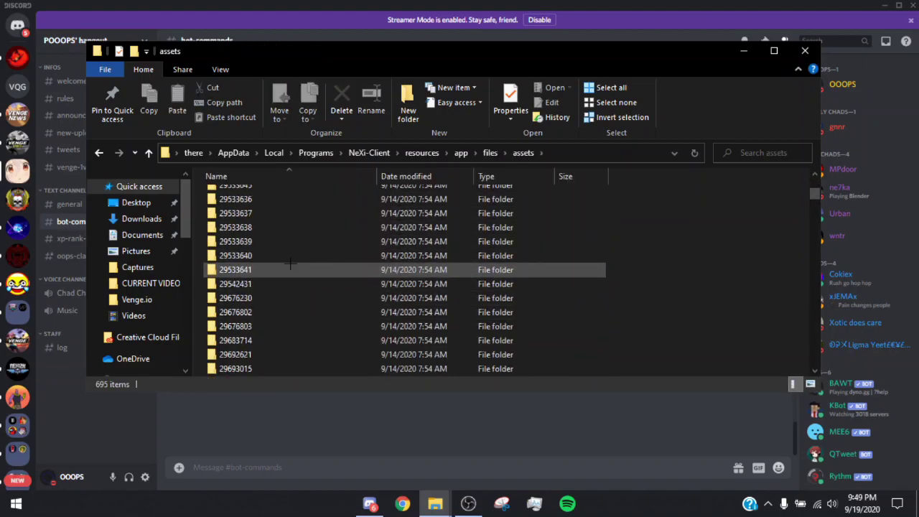
{"action": "left_click_drag", "start_coordinate": [355, 57], "coordinate": [507, 85]}
{"action": "scroll", "coordinate": [484, 324], "scroll_direction": "down", "scroll_amount": 10}
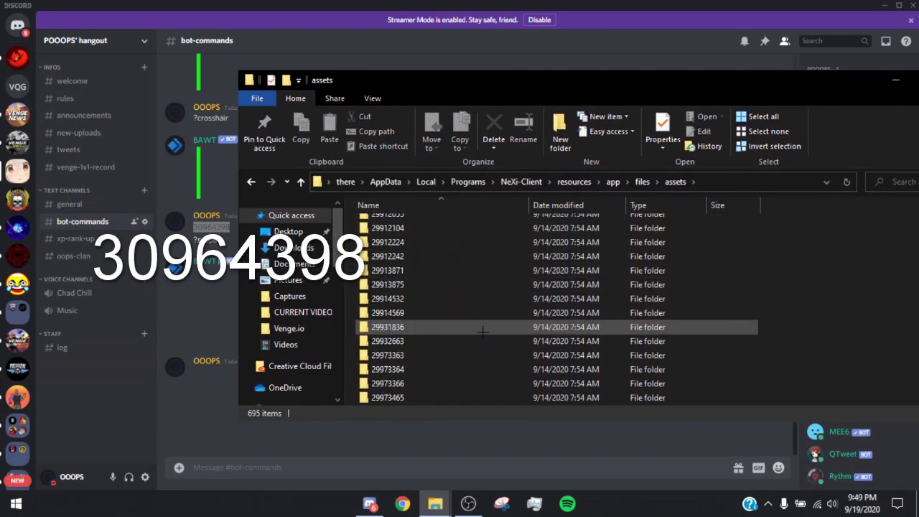
{"action": "scroll", "coordinate": [482, 332], "scroll_direction": "down", "scroll_amount": 10}
{"action": "scroll", "coordinate": [483, 341], "scroll_direction": "down", "scroll_amount": 8}
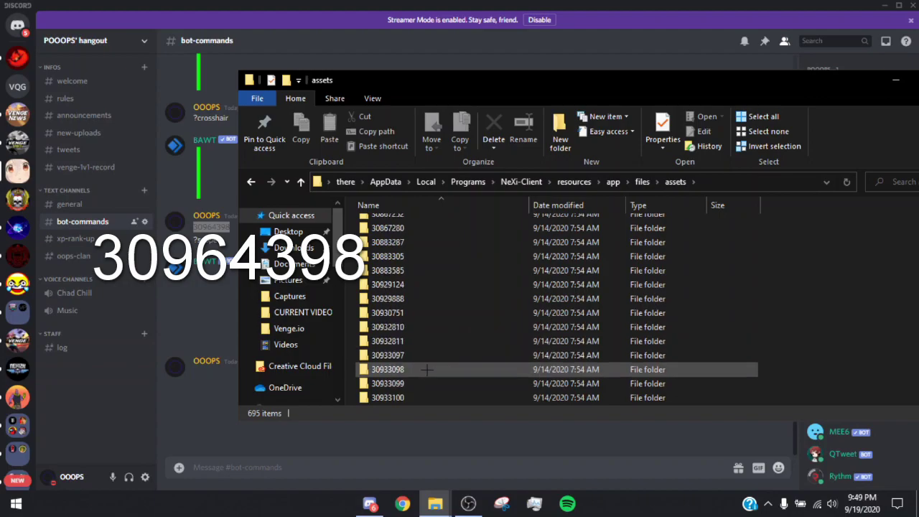
{"action": "scroll", "coordinate": [398, 237], "scroll_direction": "up", "scroll_amount": 1}
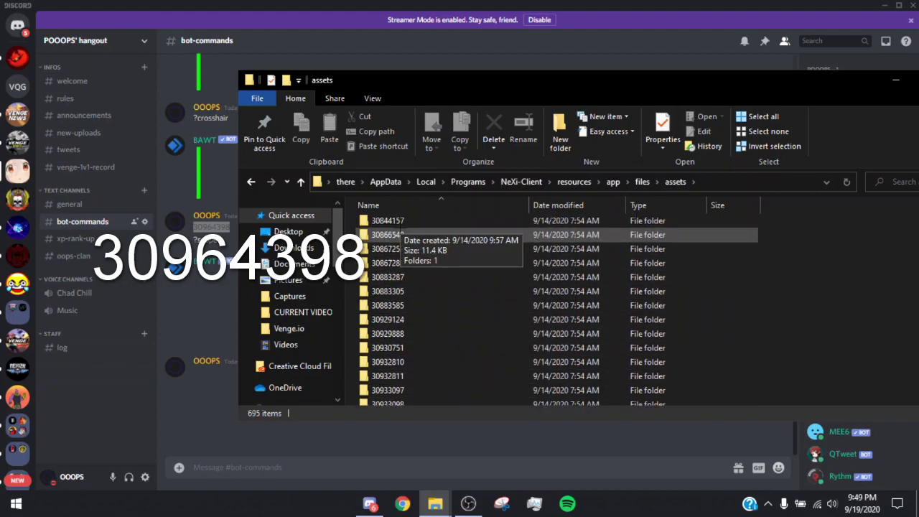
{"action": "scroll", "coordinate": [406, 337], "scroll_direction": "down", "scroll_amount": 4}
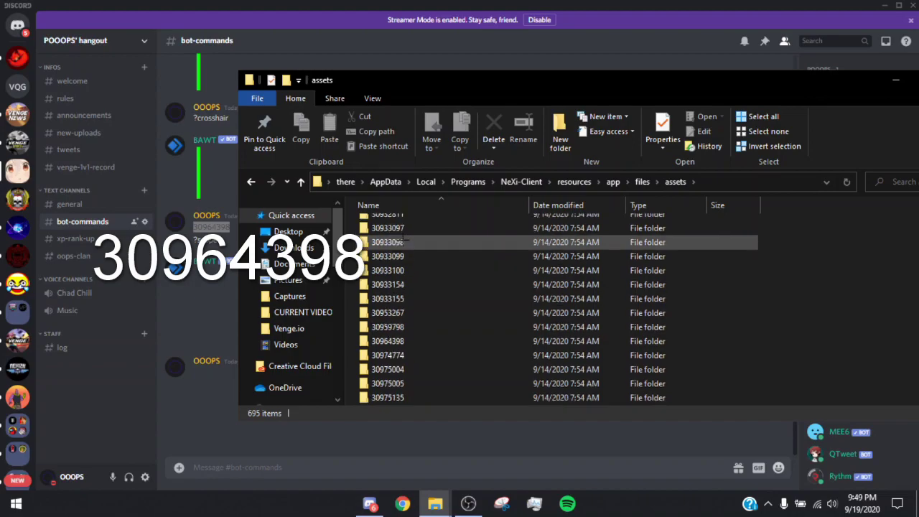
{"action": "double_click", "coordinate": [414, 341]}
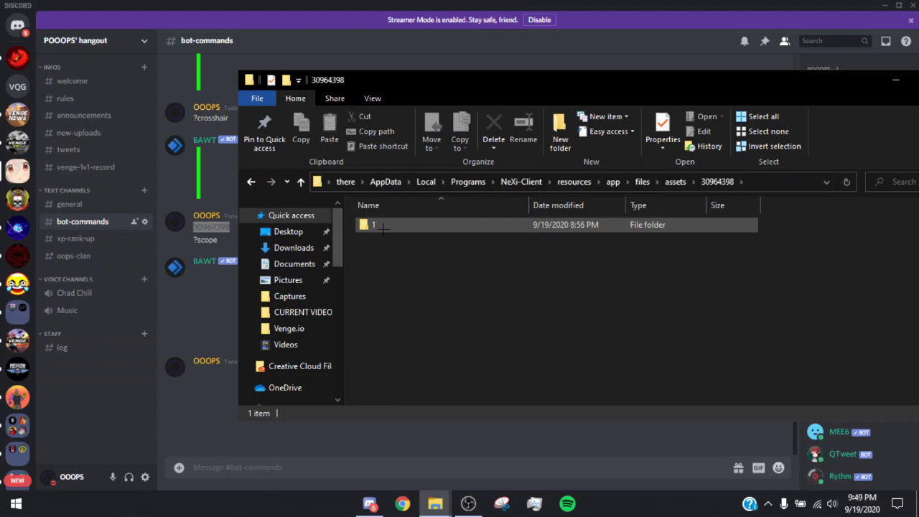
{"action": "double_click", "coordinate": [378, 228]}
{"action": "left_click_drag", "start_coordinate": [448, 259], "coordinate": [345, 196]}
{"action": "left_click_drag", "start_coordinate": [412, 299], "coordinate": [356, 192]}
{"action": "left_click", "coordinate": [488, 281]}
{"action": "left_click_drag", "start_coordinate": [527, 295], "coordinate": [440, 199]}
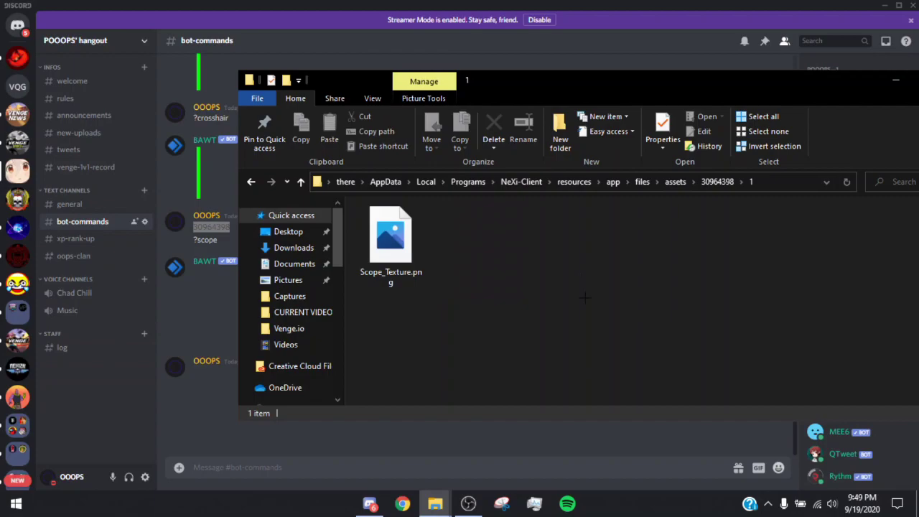
Switch to Discord and send the ?scope command in the bot-commands channel
{"action": "left_click", "coordinate": [423, 456]}
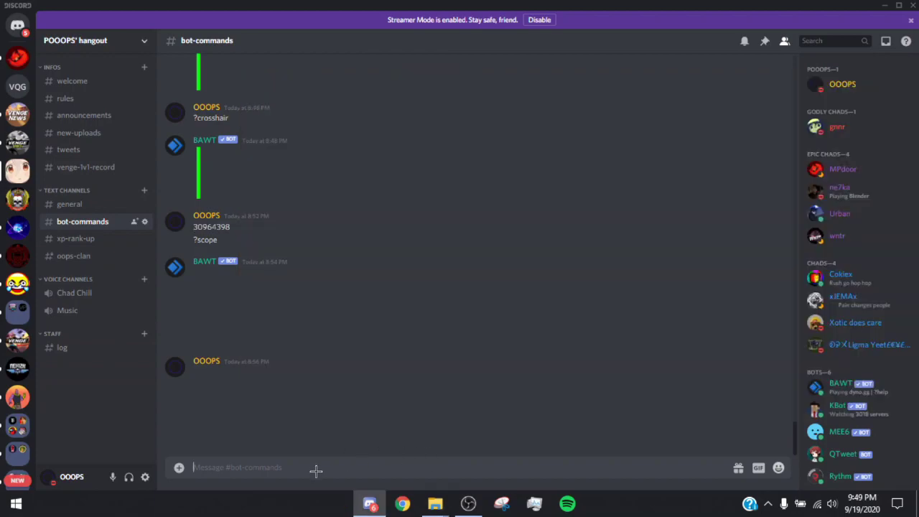
{"action": "left_click_drag", "start_coordinate": [357, 435], "coordinate": [261, 407]}
{"action": "type", "text": "?scope"}
{"action": "key", "text": "Return"}
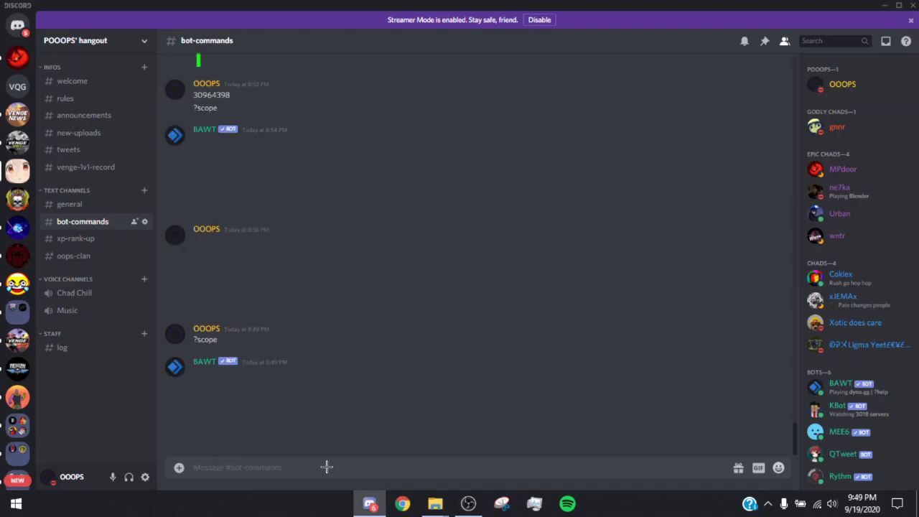
Open the original of the blank scope image posted by the bot in the web browser
{"action": "left_click", "coordinate": [255, 403]}
{"action": "left_click", "coordinate": [283, 412]}
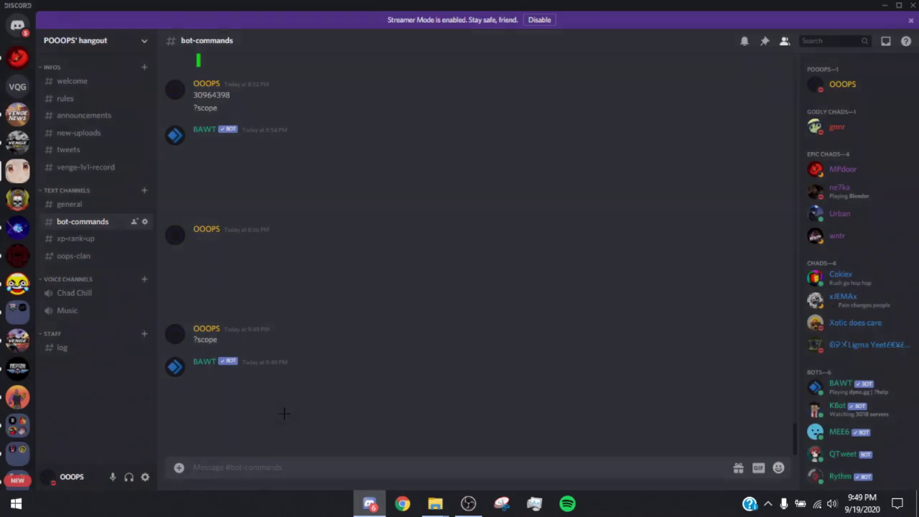
{"action": "left_click", "coordinate": [249, 414]}
{"action": "left_click", "coordinate": [447, 438]}
{"action": "left_click", "coordinate": [242, 400]}
{"action": "left_click", "coordinate": [420, 291]}
{"action": "left_click", "coordinate": [505, 290]}
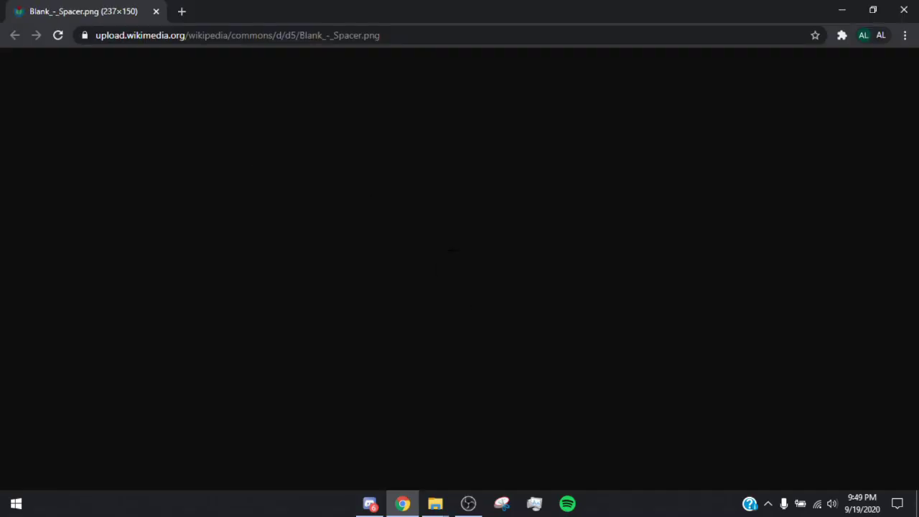
Save the blank image to the Downloads folder under the name Scope_Texture.png
{"action": "right_click", "coordinate": [453, 250]}
{"action": "left_click", "coordinate": [519, 277]}
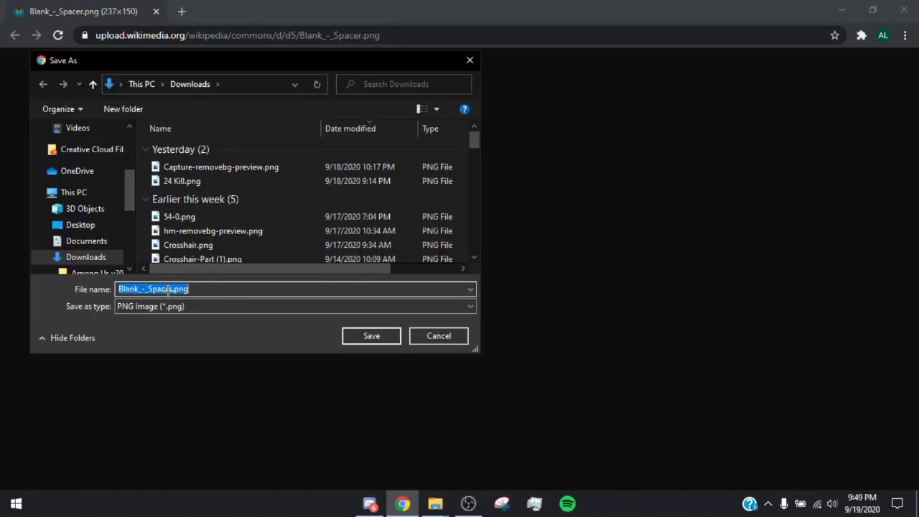
{"action": "left_click", "coordinate": [204, 288]}
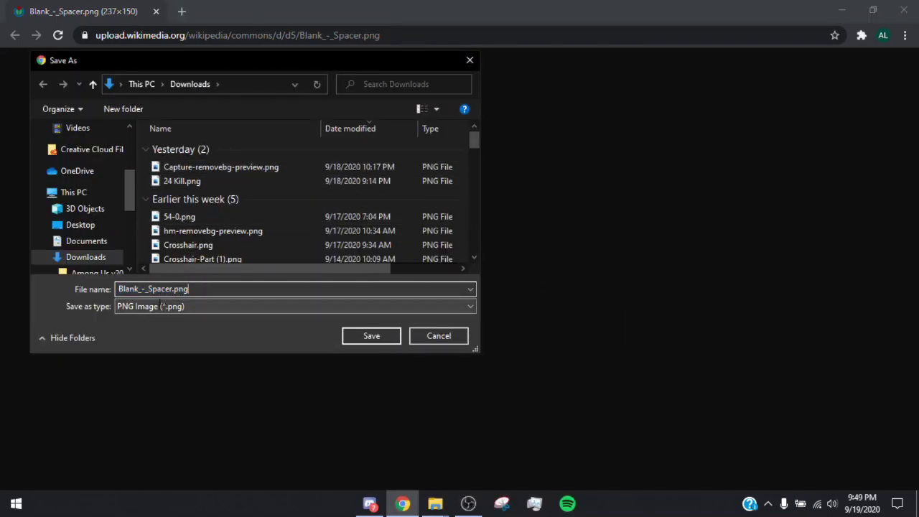
{"action": "double_click", "coordinate": [173, 290]}
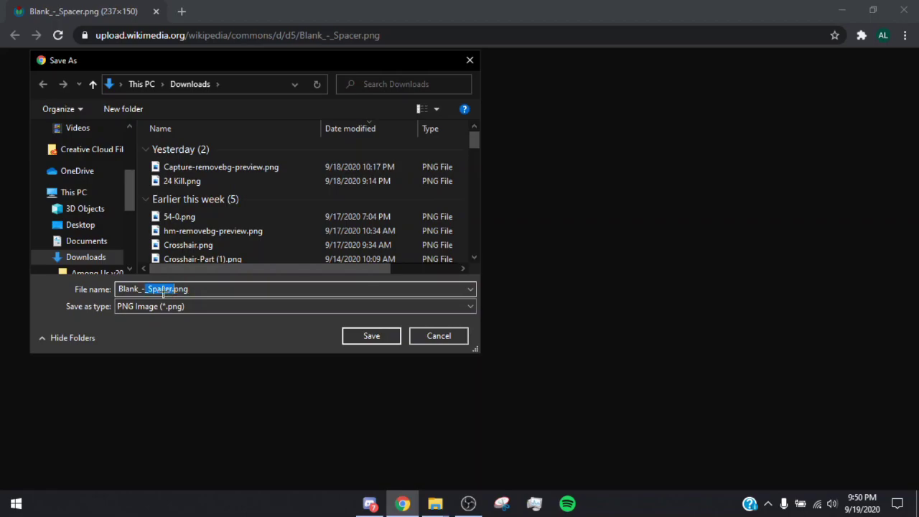
{"action": "key", "text": "Left"}
{"action": "key", "text": "BackSpace"}
{"action": "key", "text": "BackSpace"}
{"action": "key", "text": "BackSpace"}
{"action": "key", "text": "BackSpace"}
{"action": "key", "text": "BackSpace"}
{"action": "key", "text": "BackSpace"}
{"action": "key", "text": "BackSpace"}
{"action": "key", "text": "BackSpace"}
{"action": "key", "text": "BackSpace"}
{"action": "key", "text": "BackSpace"}
{"action": "key", "text": "BackSpace"}
{"action": "key", "text": "BackSpace"}
{"action": "key", "text": "BackSpace"}
{"action": "key", "text": "BackSpace"}
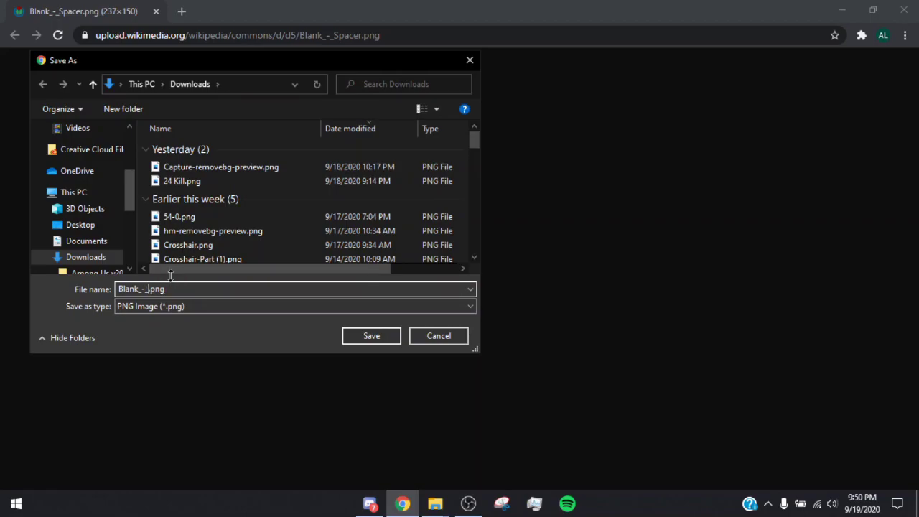
{"action": "type", "text": "Scope_Texture"}
{"action": "left_click", "coordinate": [365, 341]}
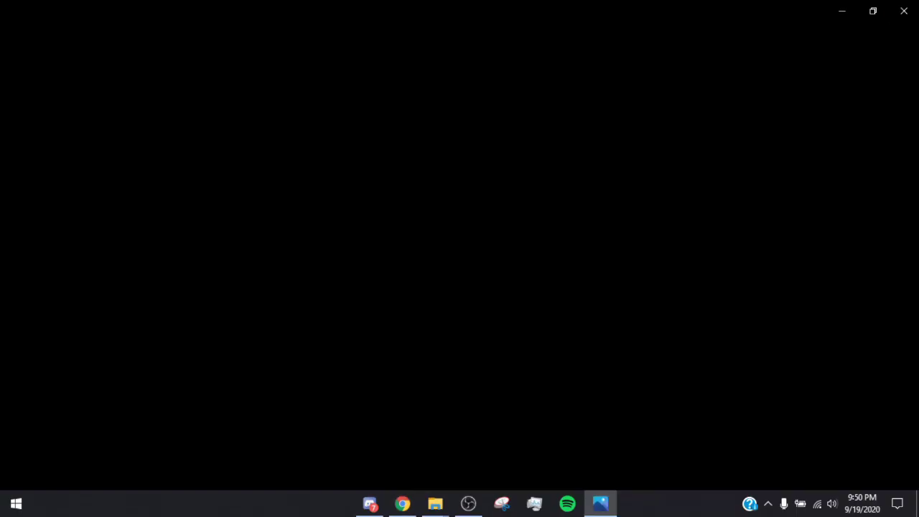
Close the image viewer and the browser, and dismiss the image preview in Discord
{"action": "left_click", "coordinate": [906, 11]}
{"action": "left_click", "coordinate": [906, 11]}
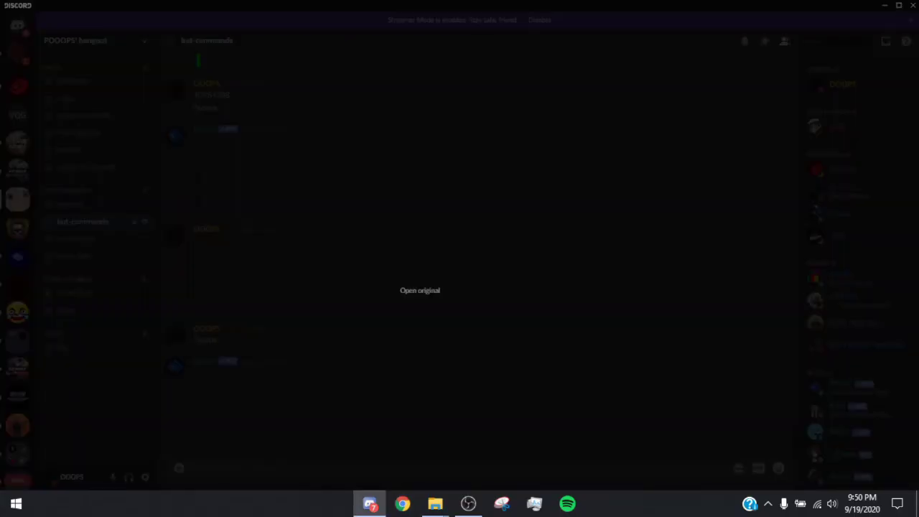
{"action": "key", "text": "Escape"}
Open the Downloads folder in a second File Explorer window and arrange it side by side with folder 1 of 30964398
{"action": "mouse_move", "coordinate": [437, 512]}
{"action": "left_click", "coordinate": [475, 449]}
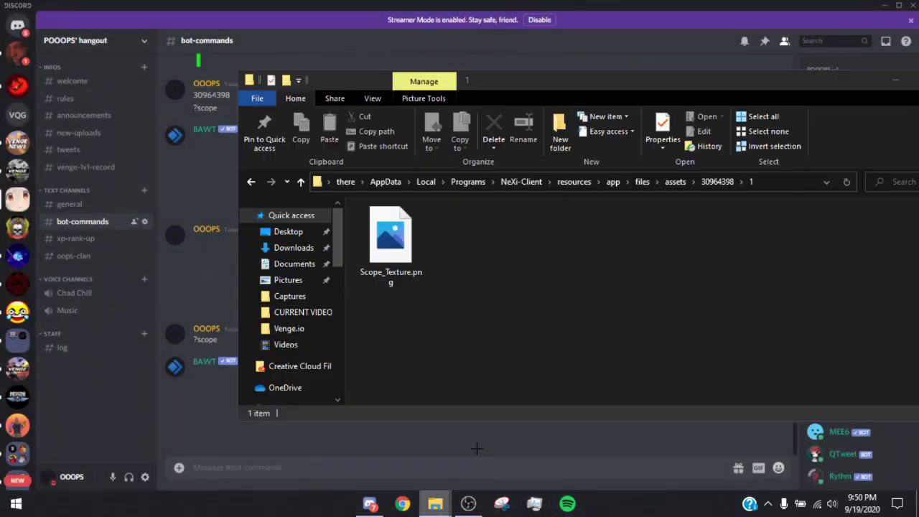
{"action": "right_click", "coordinate": [435, 502]}
{"action": "left_click", "coordinate": [402, 143]}
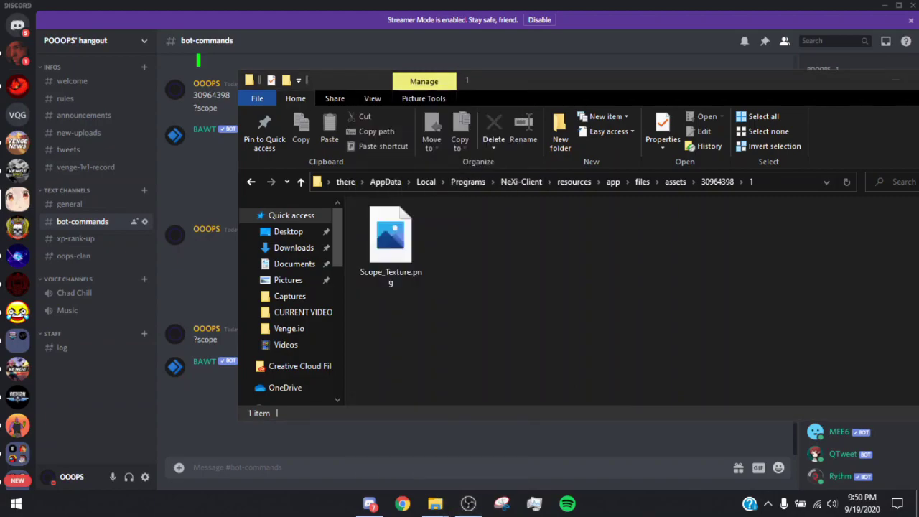
{"action": "left_click_drag", "start_coordinate": [359, 2], "coordinate": [0, 54]}
{"action": "left_click", "coordinate": [689, 172]}
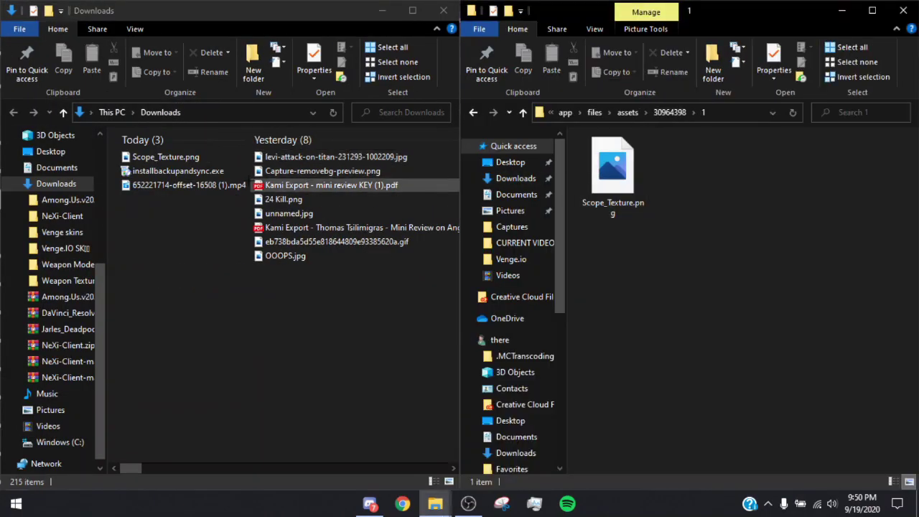
Move Scope_Texture.png from Downloads into folder 1 of 30964398, replacing the existing file
{"action": "left_click_drag", "start_coordinate": [224, 159], "coordinate": [675, 214]}
{"action": "left_click", "coordinate": [312, 254]}
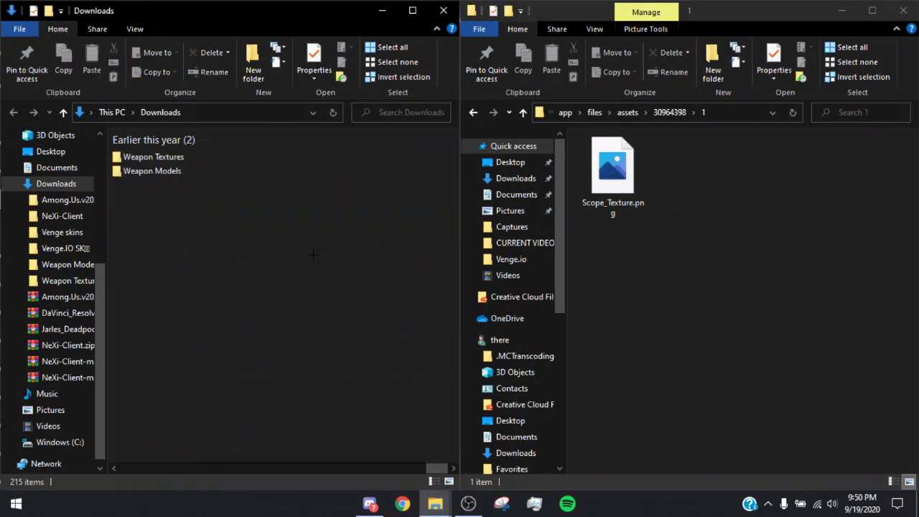
{"action": "double_click", "coordinate": [68, 183]}
{"action": "left_click_drag", "start_coordinate": [144, 157], "coordinate": [709, 192]}
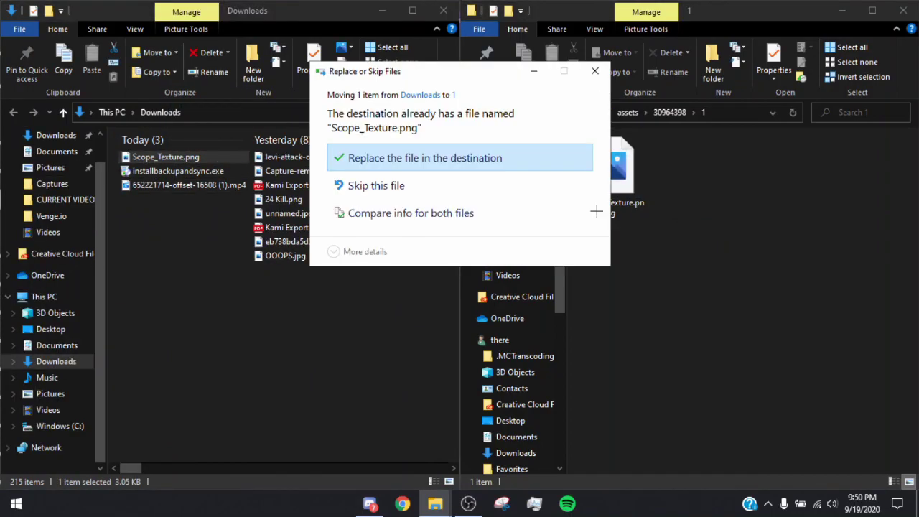
{"action": "left_click", "coordinate": [464, 158]}
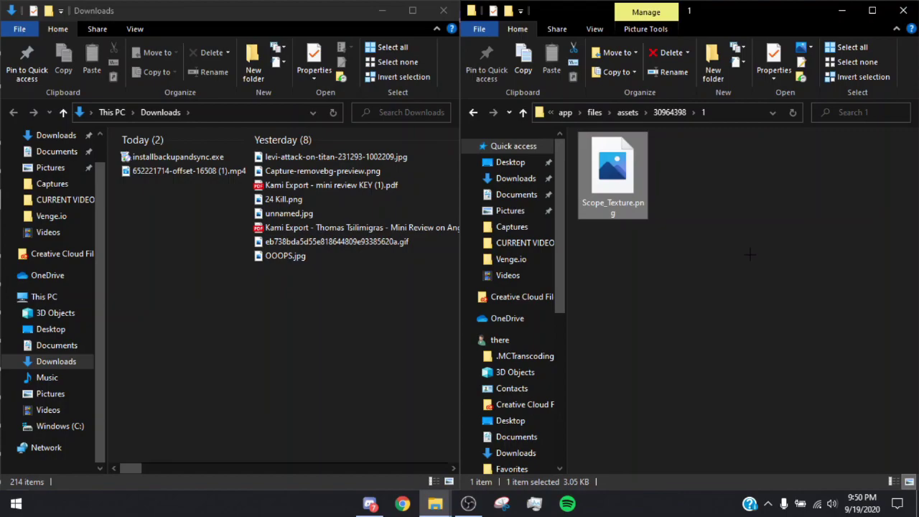
{"action": "mouse_move", "coordinate": [767, 268]}
{"action": "left_mouse_down"}
{"action": "mouse_move", "coordinate": [662, 140]}
{"action": "mouse_move", "coordinate": [716, 185]}
{"action": "mouse_move", "coordinate": [768, 251]}
{"action": "left_mouse_up"}
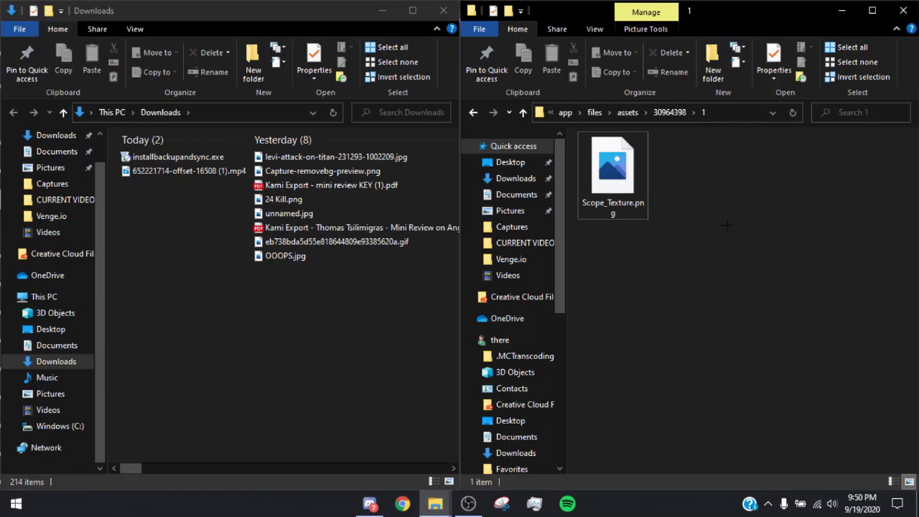
Close both File Explorer windows, minimize Discord and confirm the NeXi-Client shortcut properties
{"action": "left_click", "coordinate": [903, 10]}
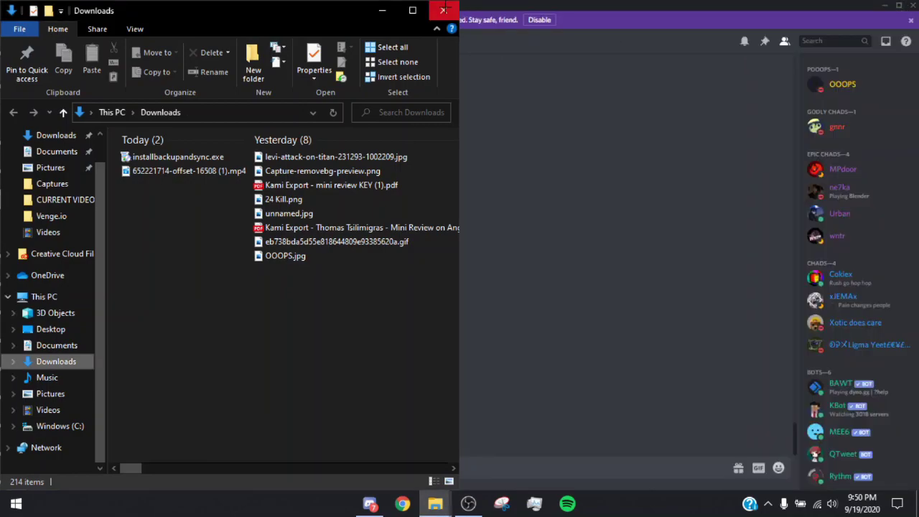
{"action": "left_click", "coordinate": [444, 10]}
{"action": "left_click", "coordinate": [883, 5]}
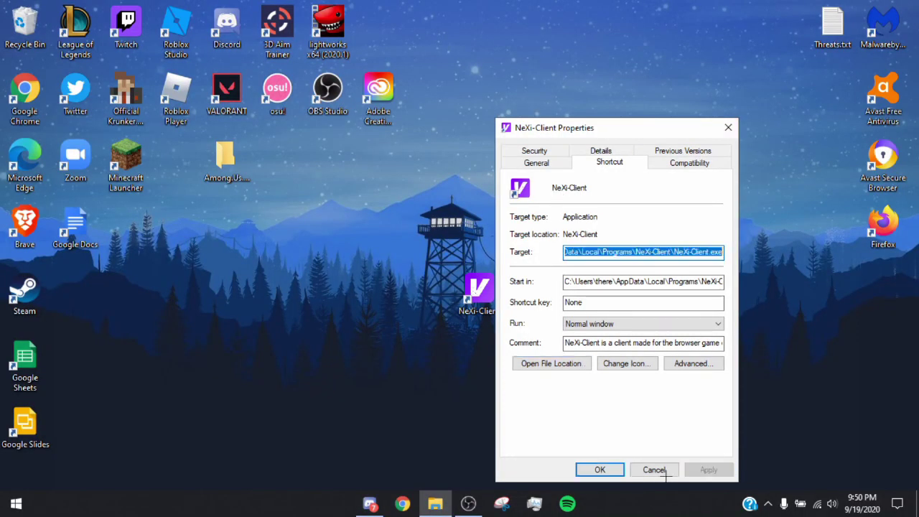
{"action": "left_click", "coordinate": [598, 470]}
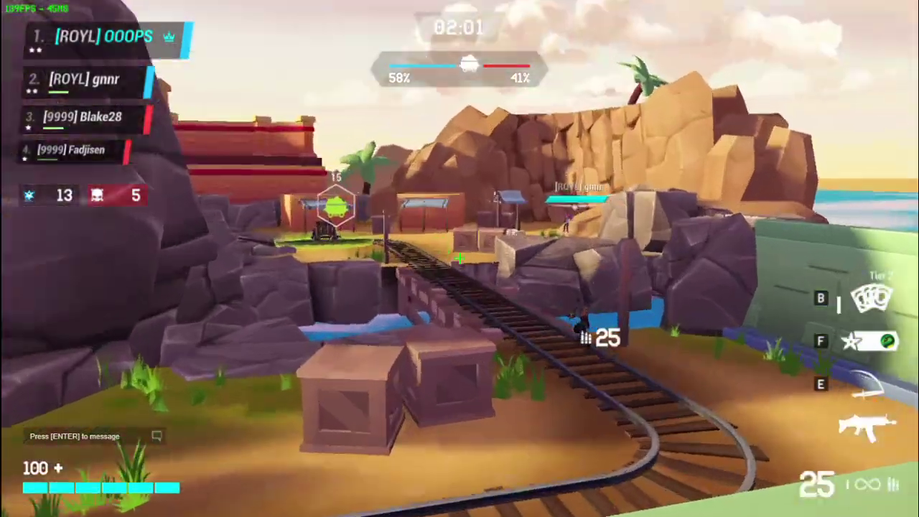
{"action": "left_click", "coordinate": [460, 258]}
{"action": "key", "text": "Escape"}
{"action": "key", "text": "Escape"}
{"action": "key", "text": "Escape"}
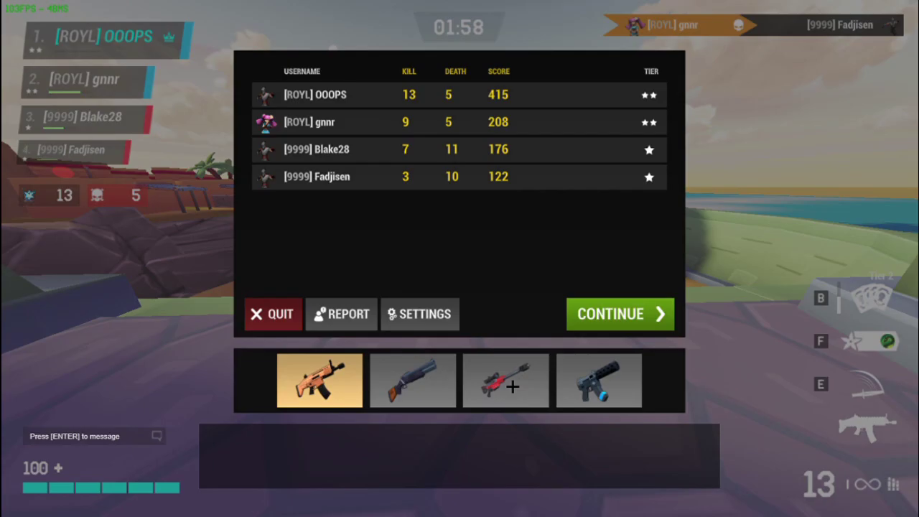
{"action": "key", "text": "Escape"}
{"action": "key", "text": "w"}
{"action": "key", "text": "w"}
{"action": "left_click_drag", "start_coordinate": [459, 258], "coordinate": [459, 259]}
{"action": "left_click", "coordinate": [460, 259]}
{"action": "key", "text": "Tab"}
{"action": "key", "text": "Tab"}
{"action": "key", "text": "Tab"}
{"action": "key", "text": "Tab"}
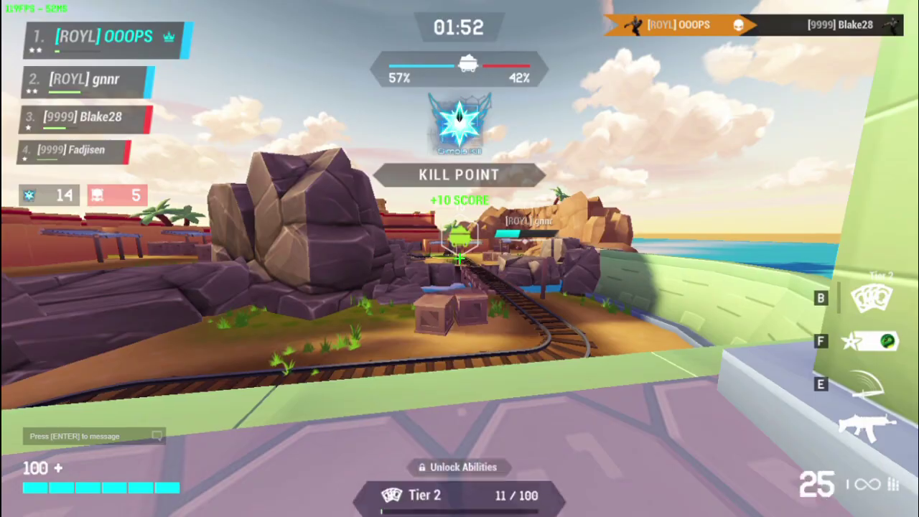
{"action": "key", "text": "w"}
{"action": "left_click", "coordinate": [459, 259]}
{"action": "key", "text": "Tab"}
{"action": "key", "text": "Tab"}
{"action": "key", "text": "w"}
{"action": "right_click", "coordinate": [460, 258]}
{"action": "left_click", "coordinate": [459, 258]}
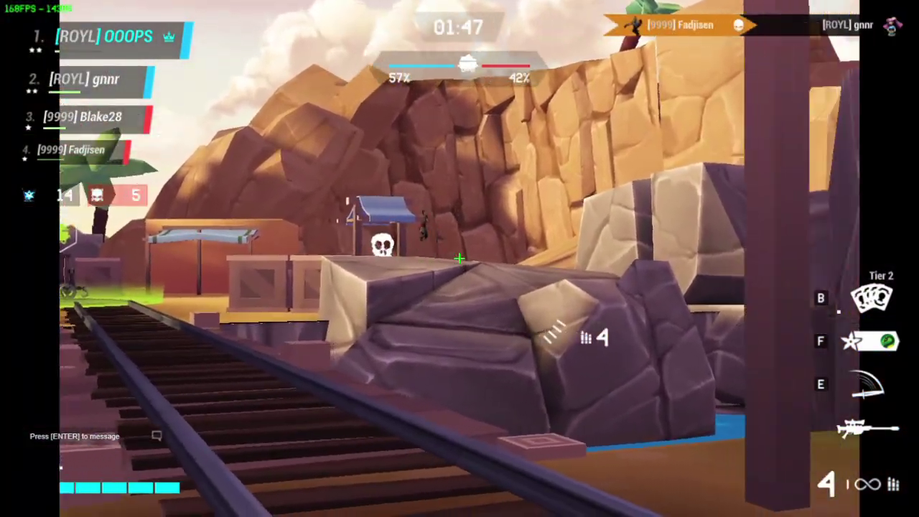
{"action": "left_click", "coordinate": [459, 258]}
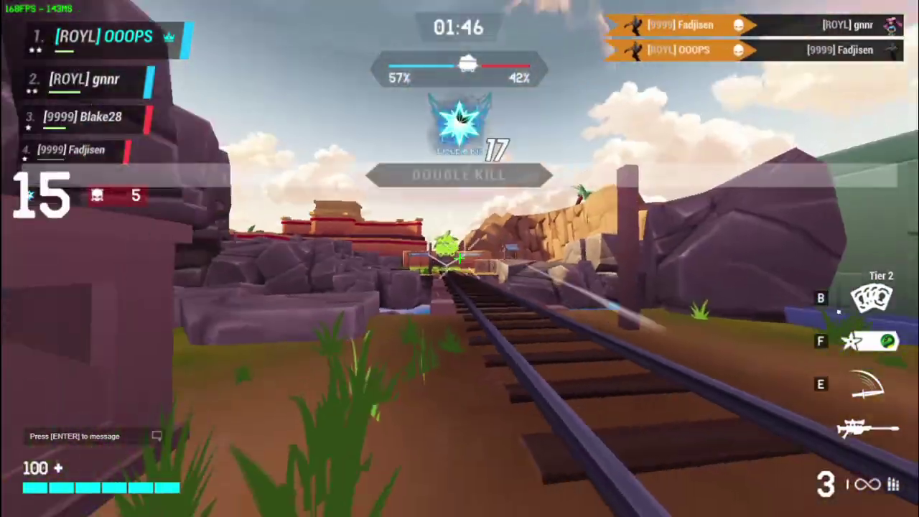
{"action": "key", "text": "w"}
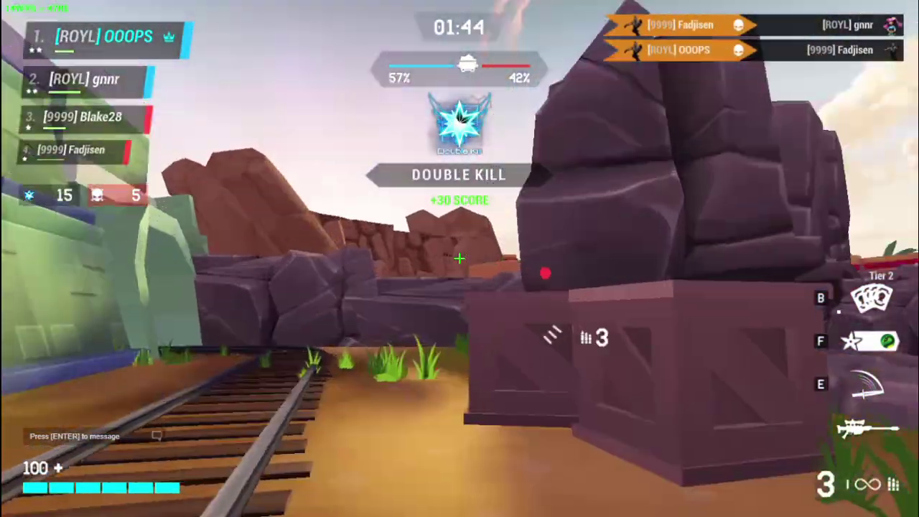
{"action": "key", "text": "w"}
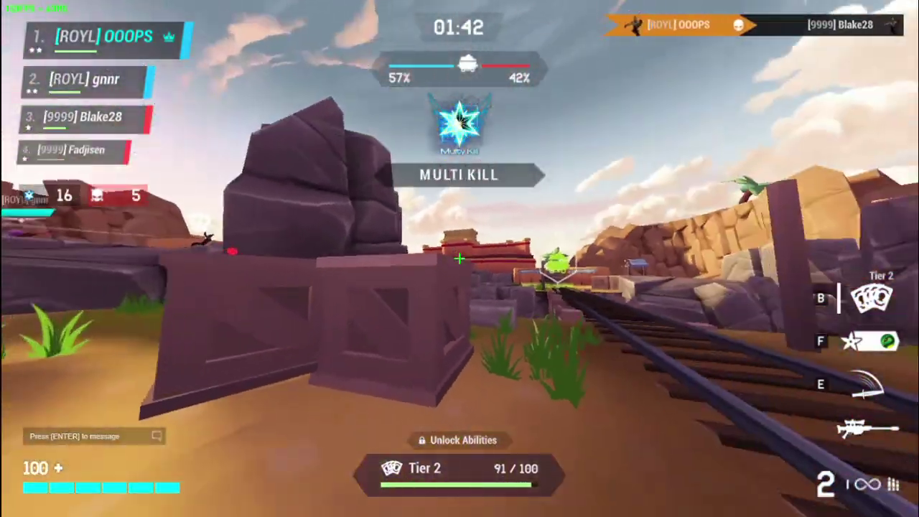
{"action": "key", "text": "w"}
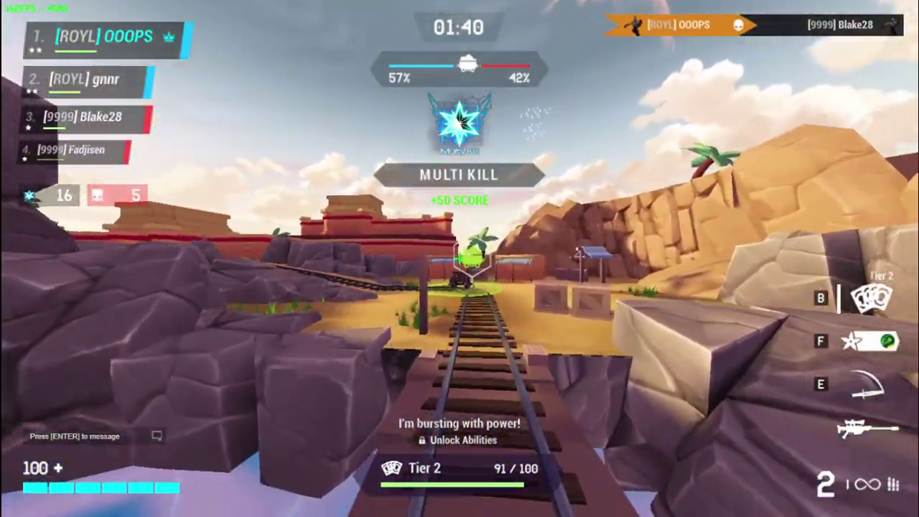
{"action": "key", "text": "w"}
{"action": "right_click", "coordinate": [460, 259]}
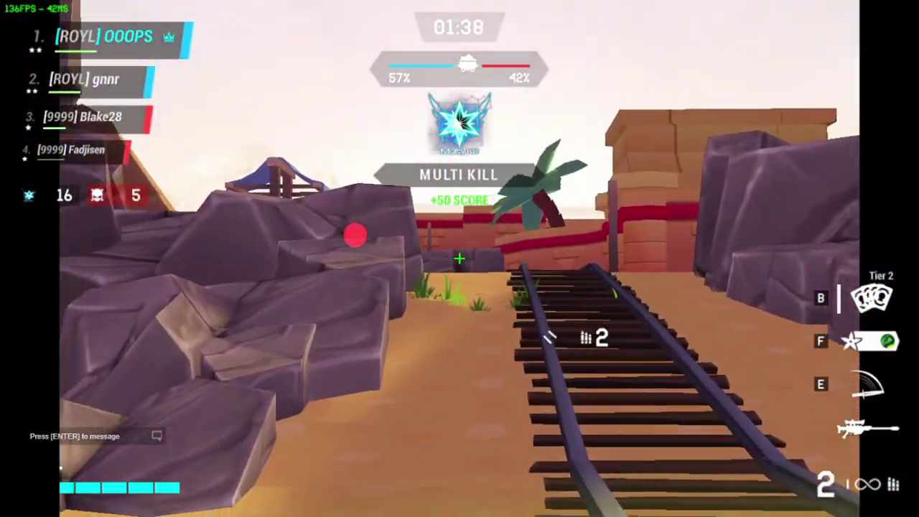
{"action": "right_click", "coordinate": [460, 258]}
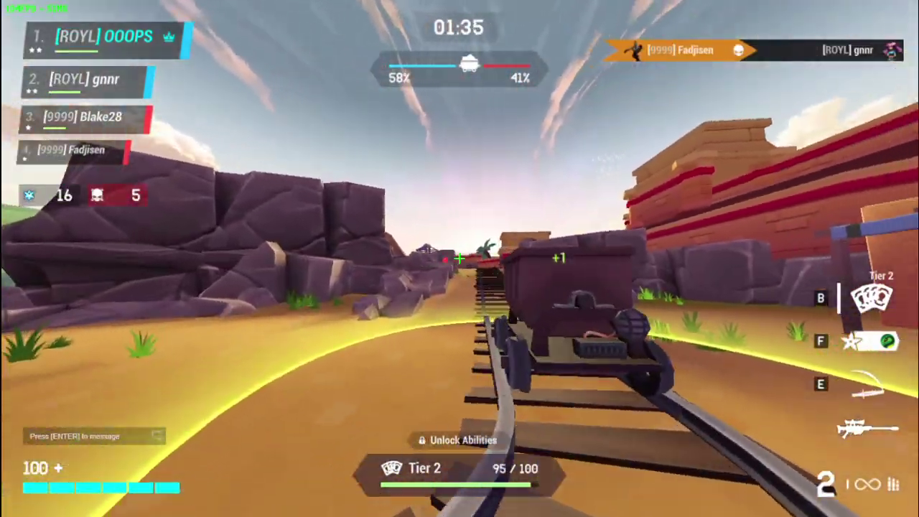
{"action": "right_click", "coordinate": [460, 259]}
{"action": "right_click", "coordinate": [459, 259]}
{"action": "key", "text": "d"}
{"action": "right_click", "coordinate": [459, 258]}
{"action": "left_click", "coordinate": [459, 259]}
{"action": "right_click", "coordinate": [459, 258]}
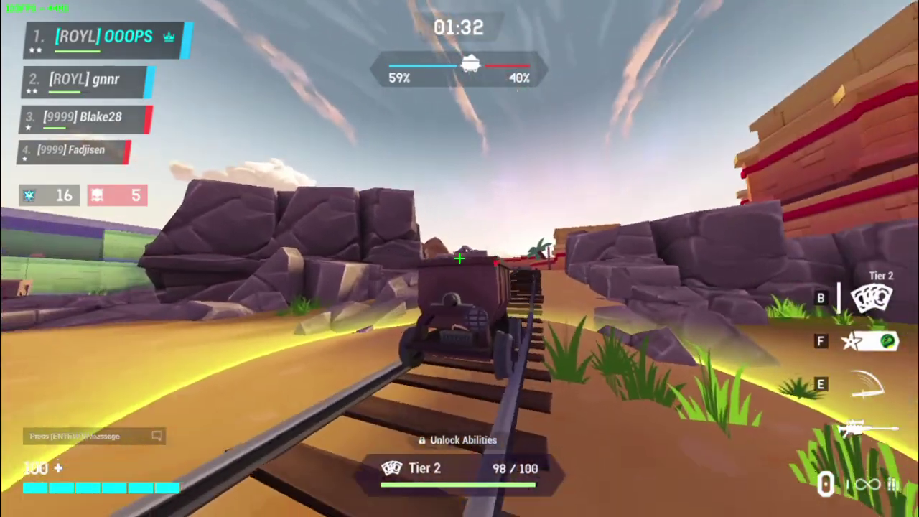
{"action": "key", "text": "w"}
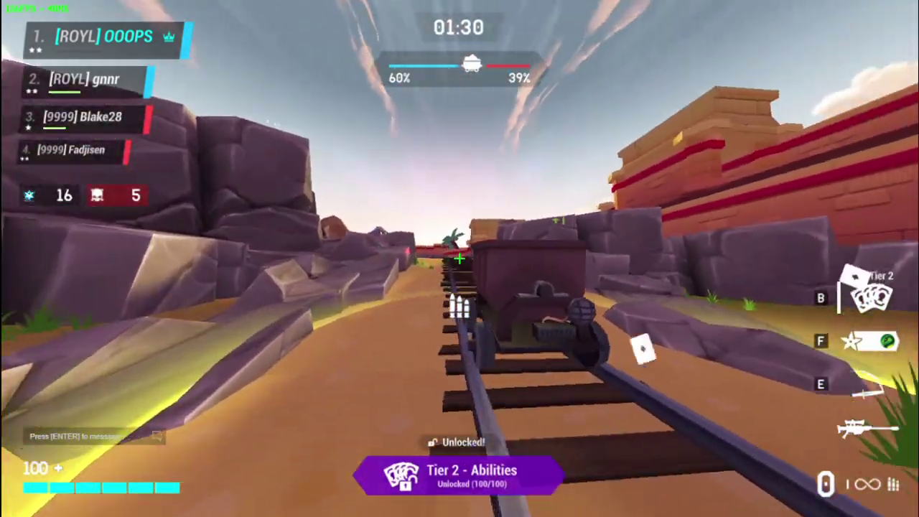